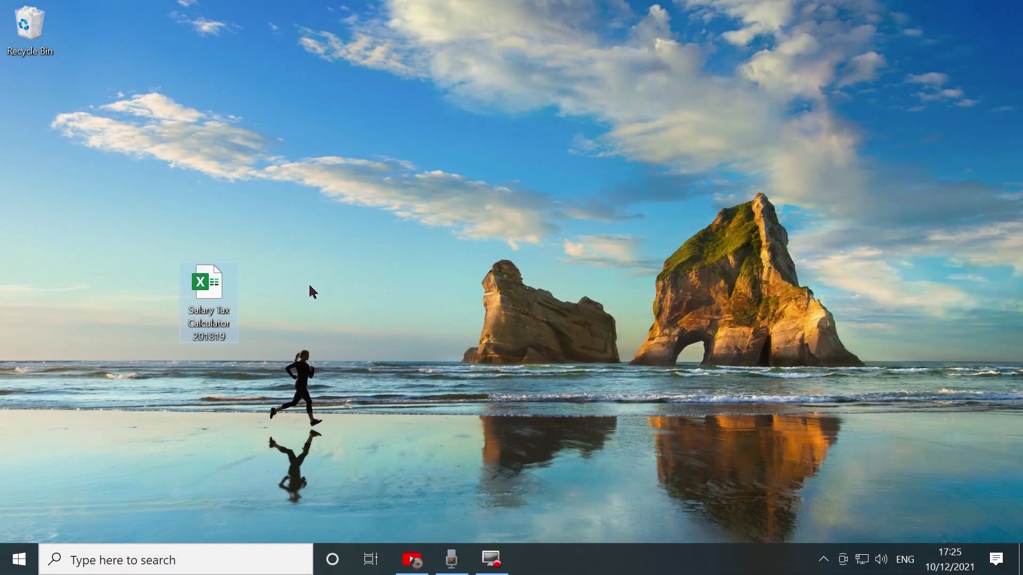
- Open the Salary Tax Calculator 201819 workbook and inspect the Taxable pay formula in D6
{"action": "double_click", "coordinate": [209, 298]}
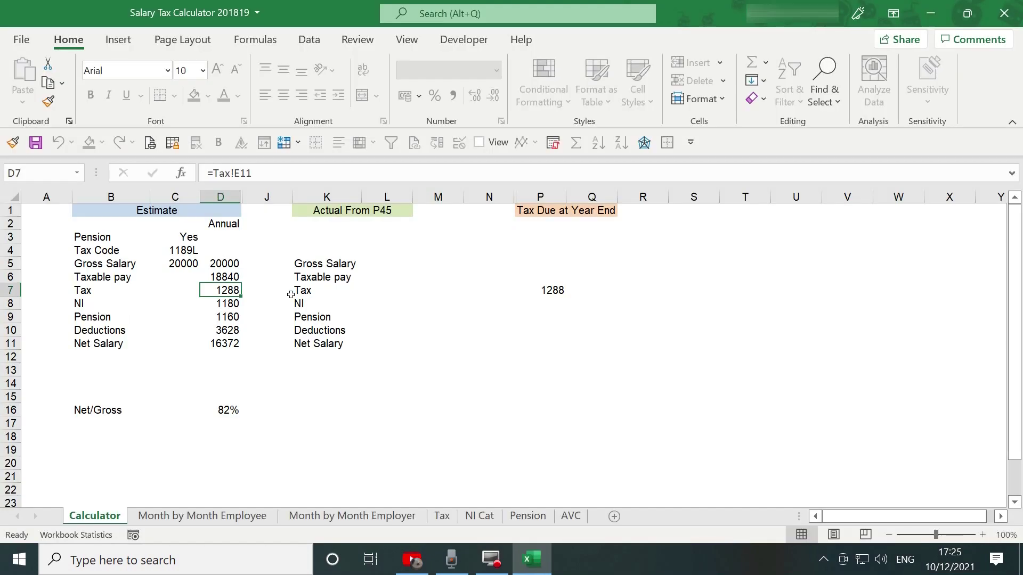
{"action": "left_click", "coordinate": [227, 277]}
{"action": "left_click", "coordinate": [224, 250]}
{"action": "left_click", "coordinate": [229, 277]}
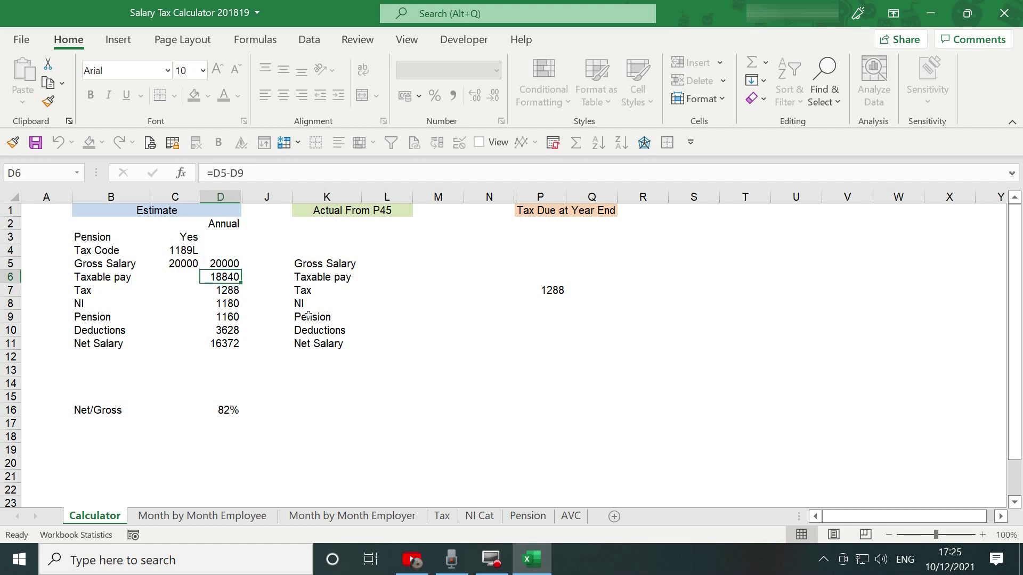
- Try editing the Tax value in D7, dismiss the protected-sheet warning, and go to the Tax sheet
{"action": "left_click", "coordinate": [233, 291]}
{"action": "double_click", "coordinate": [285, 339]}
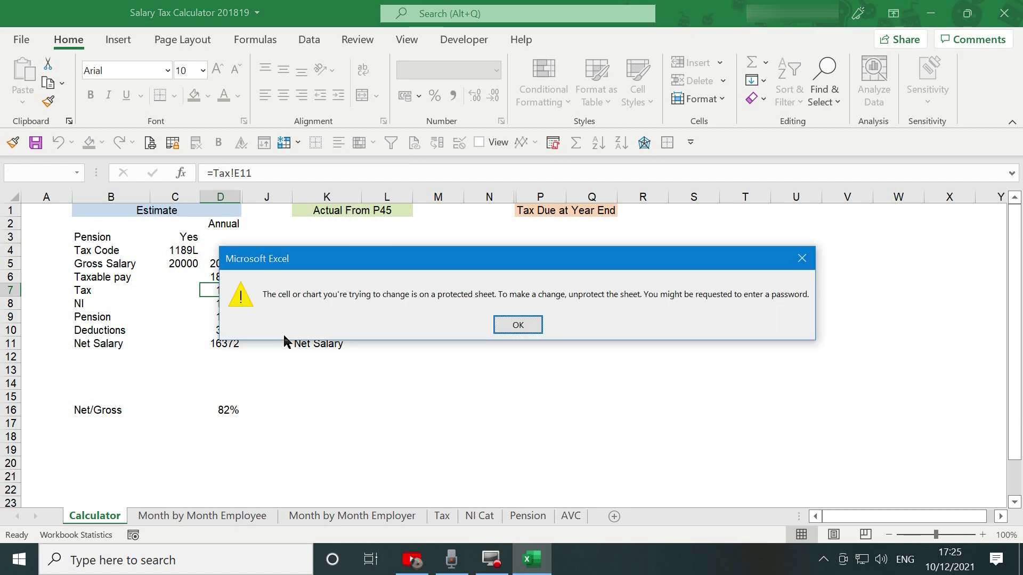
{"action": "key", "text": "Return"}
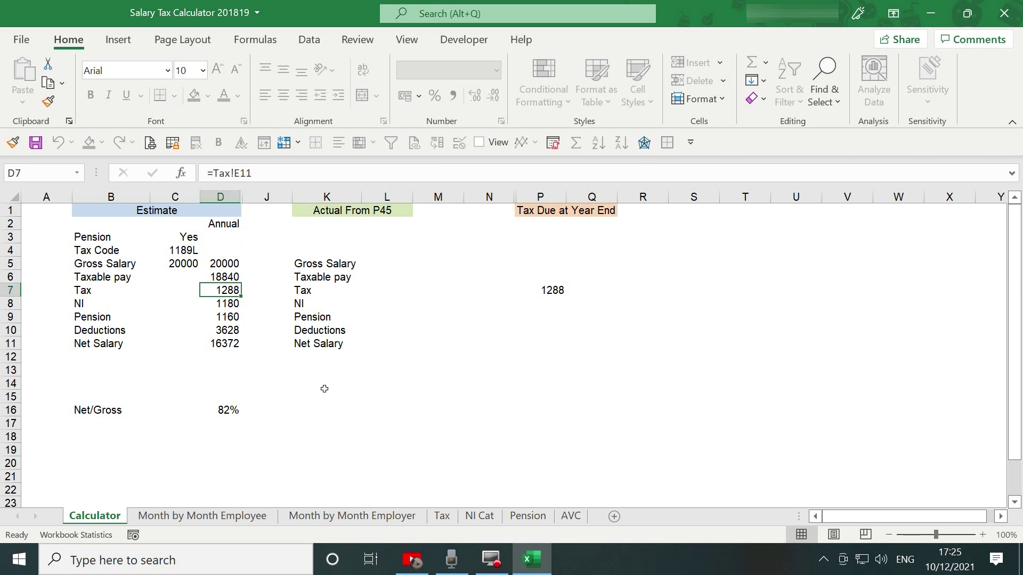
{"action": "left_click", "coordinate": [448, 518]}
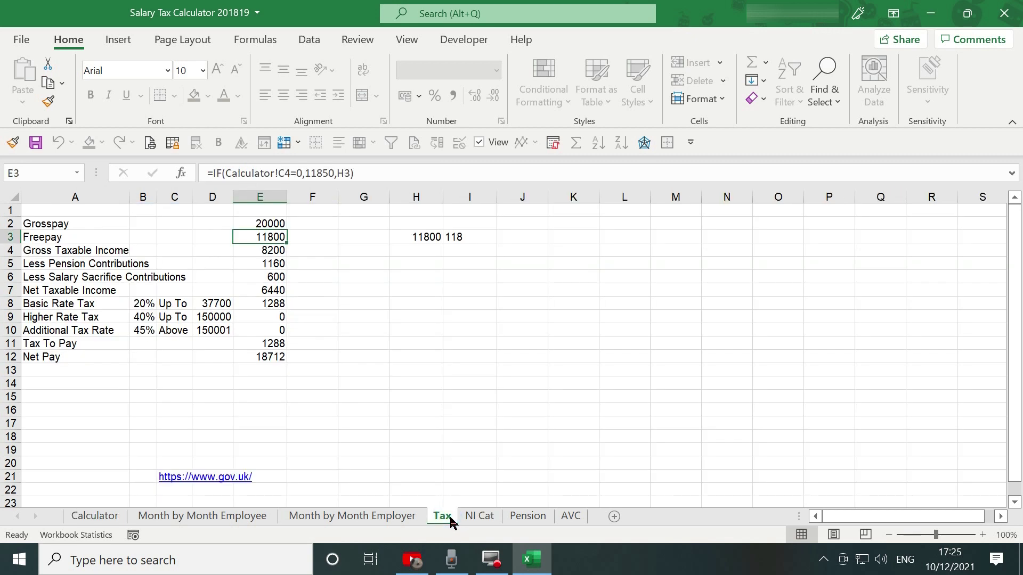
- Try deleting the 37700 threshold in D8 and dismiss the protected-sheet warning
{"action": "left_click", "coordinate": [224, 299]}
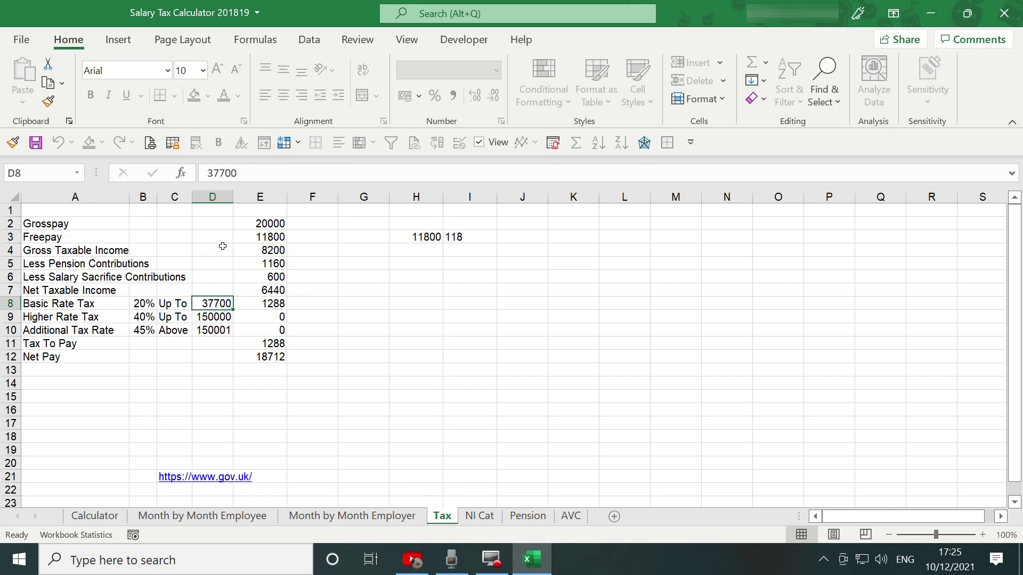
{"action": "key", "text": "Delete"}
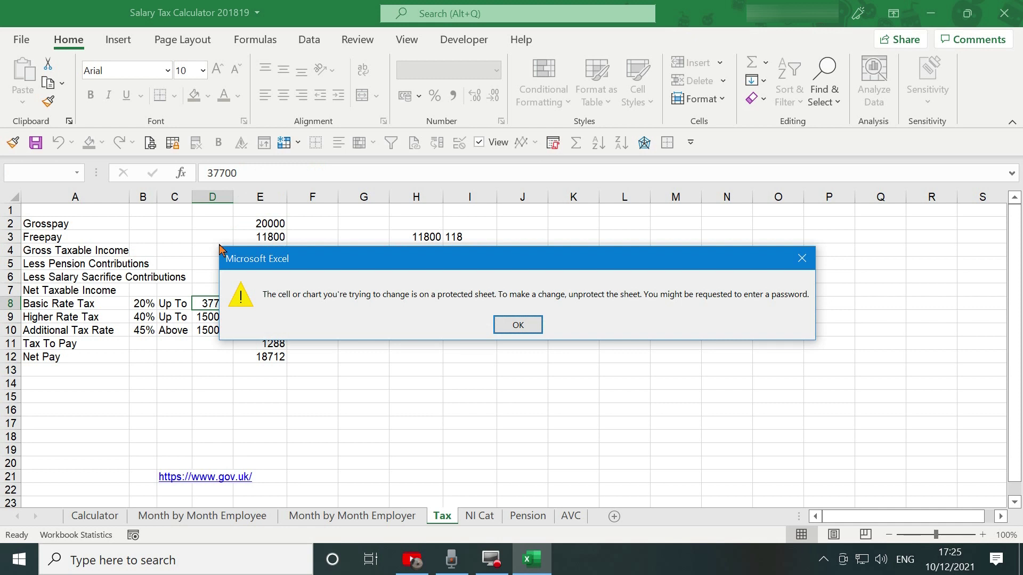
{"action": "key", "text": "Return"}
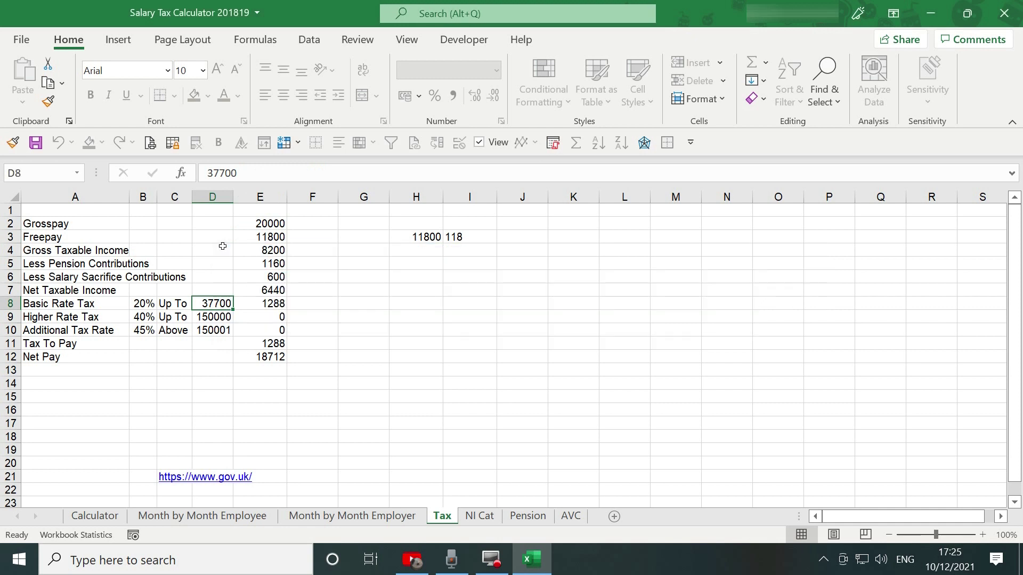
- Attempt Unprotect Sheet on the Tax sheet with a guessed password, which is rejected
{"action": "left_click", "coordinate": [355, 39]}
{"action": "left_click", "coordinate": [642, 99]}
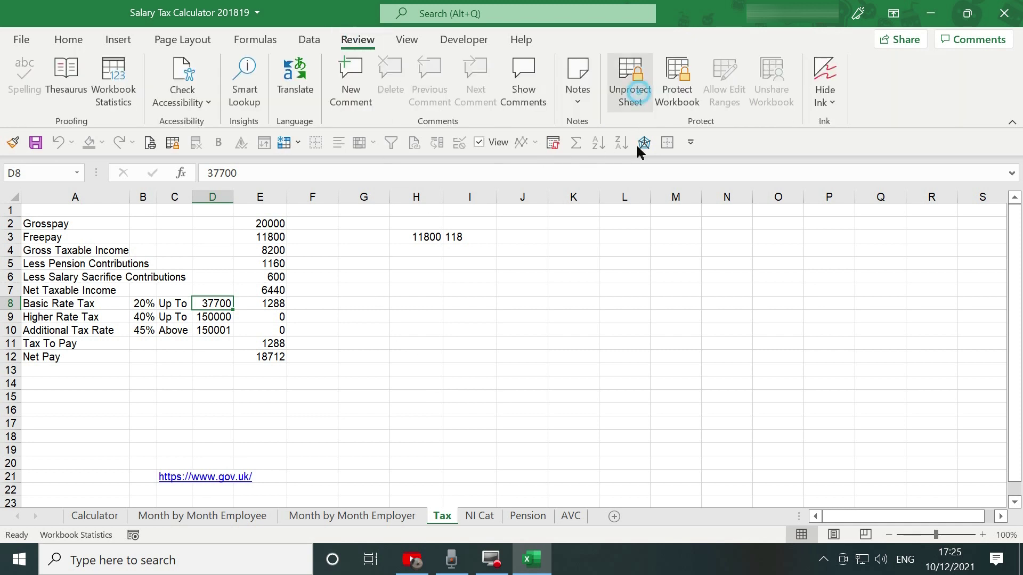
{"action": "type", "text": "*********"}
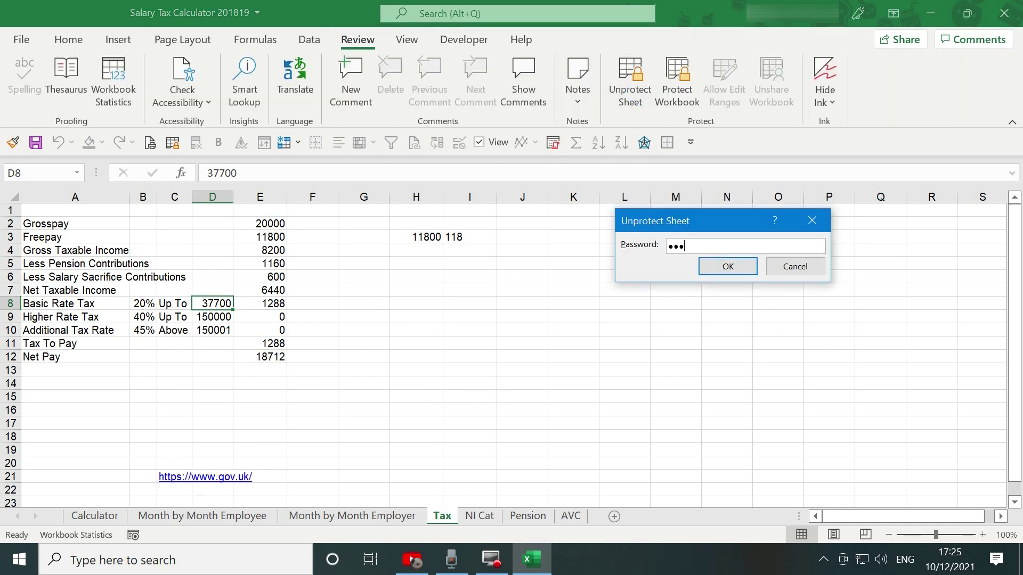
{"action": "key", "text": "Return"}
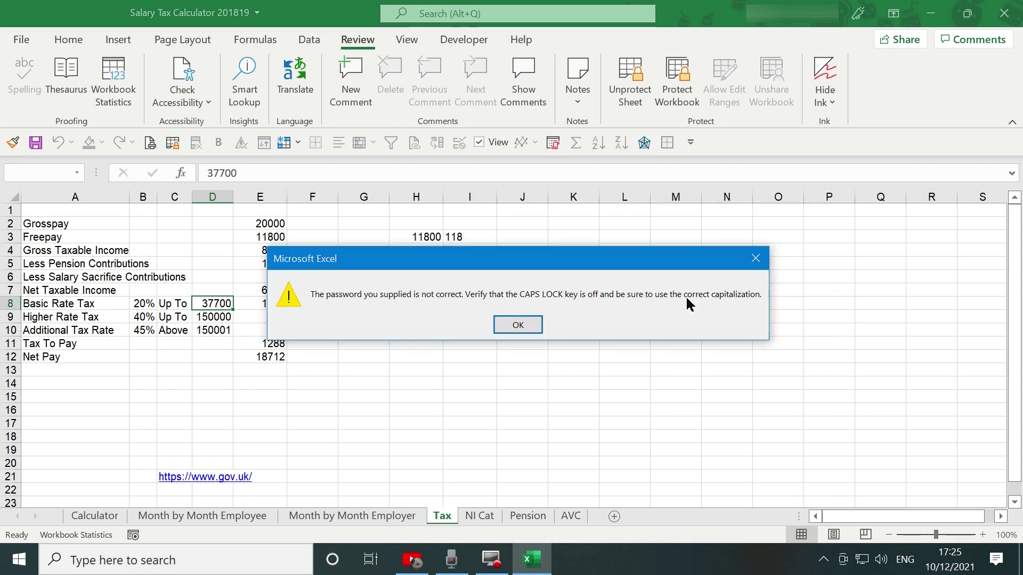
{"action": "key", "text": "Return"}
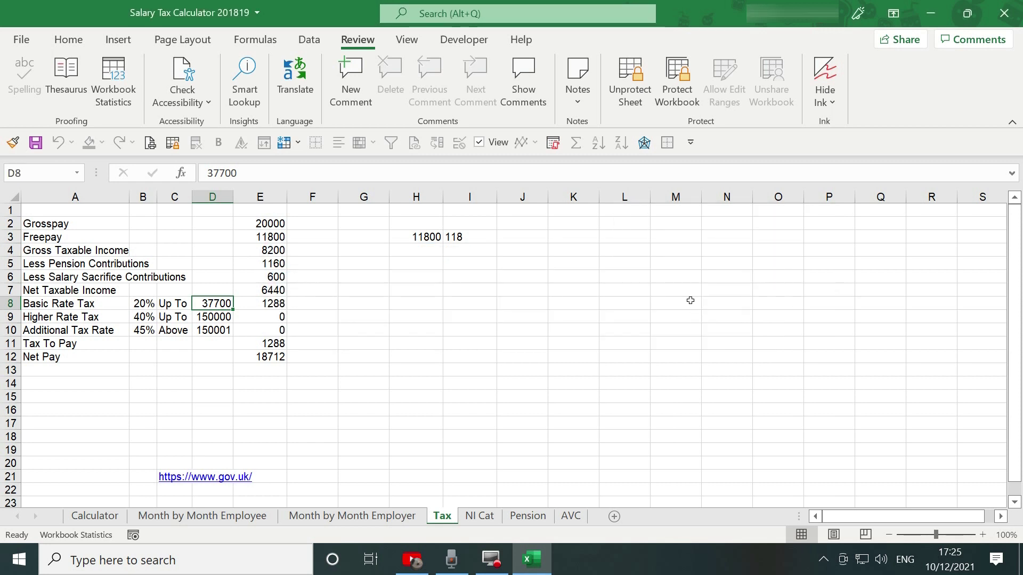
- Retry editing D8, dismiss the warning again, and close Excel
{"action": "double_click", "coordinate": [375, 294]}
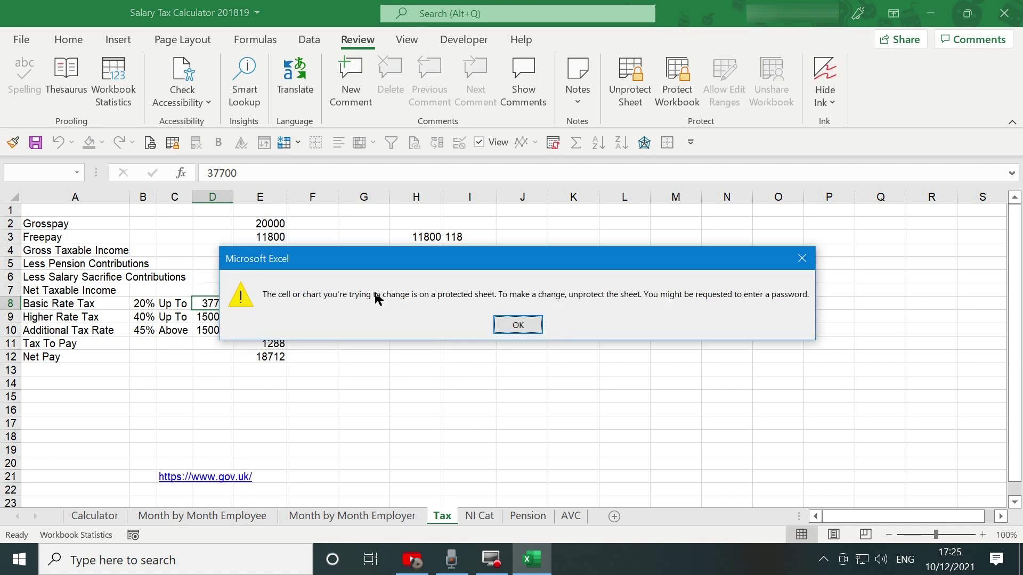
{"action": "key", "text": "Return"}
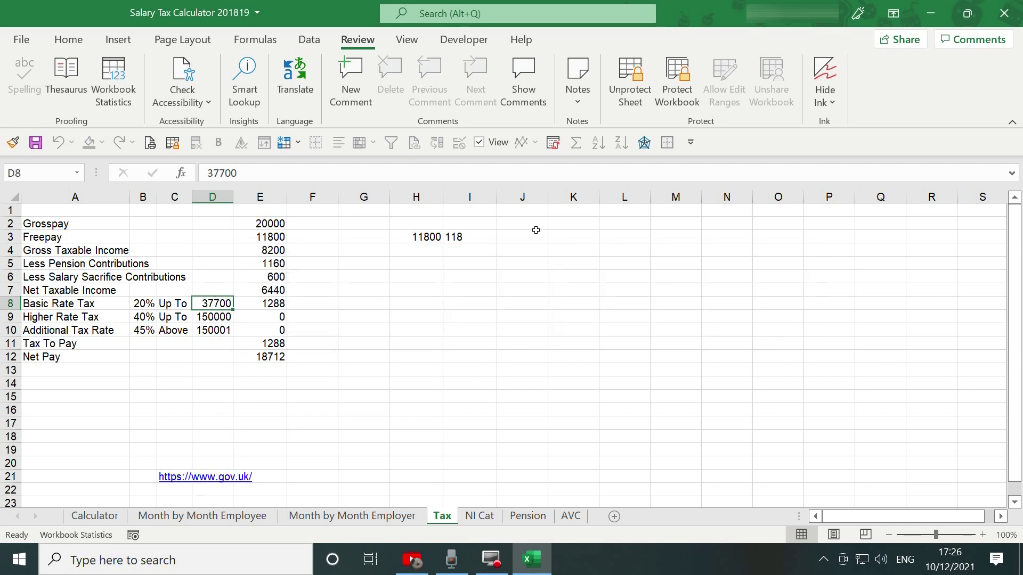
{"action": "left_click", "coordinate": [1003, 13]}
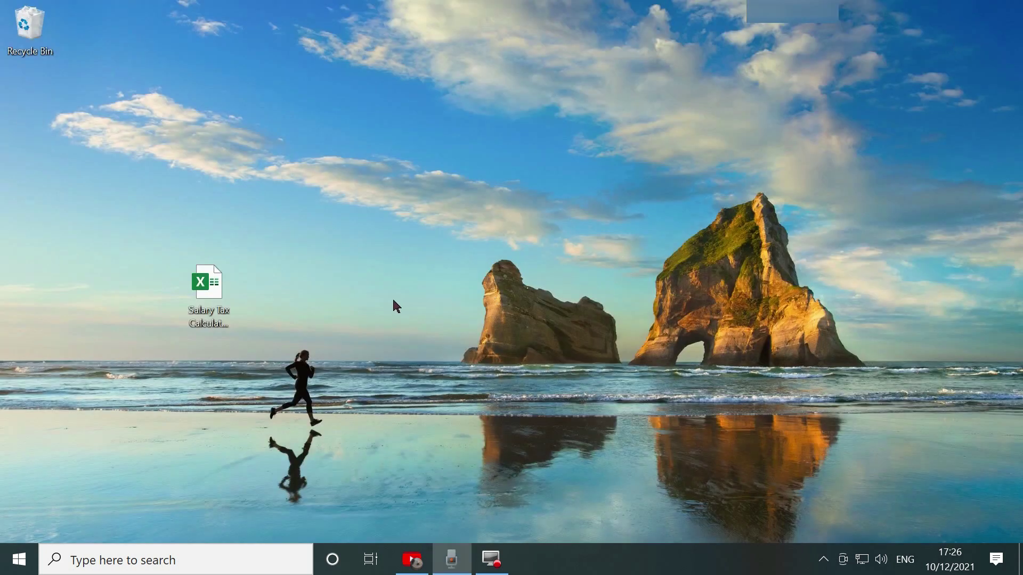
- Copy the Salary Tax Calculator 201819 file and paste a duplicate onto the desktop
{"action": "left_click", "coordinate": [222, 286]}
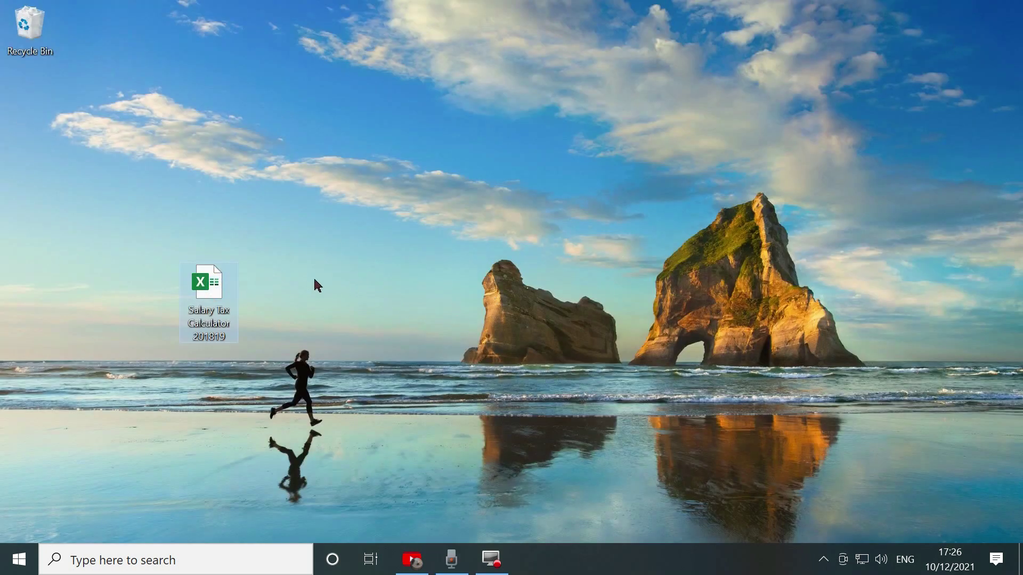
{"action": "right_click", "coordinate": [225, 278]}
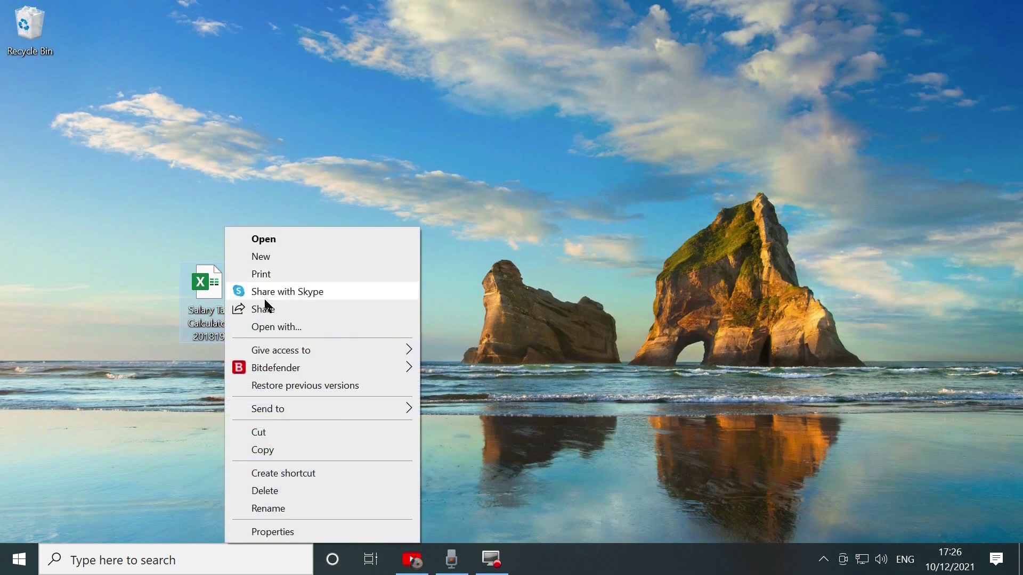
{"action": "left_click", "coordinate": [276, 447]}
{"action": "left_click", "coordinate": [339, 156]}
{"action": "right_click", "coordinate": [338, 156]}
{"action": "left_click", "coordinate": [358, 224]}
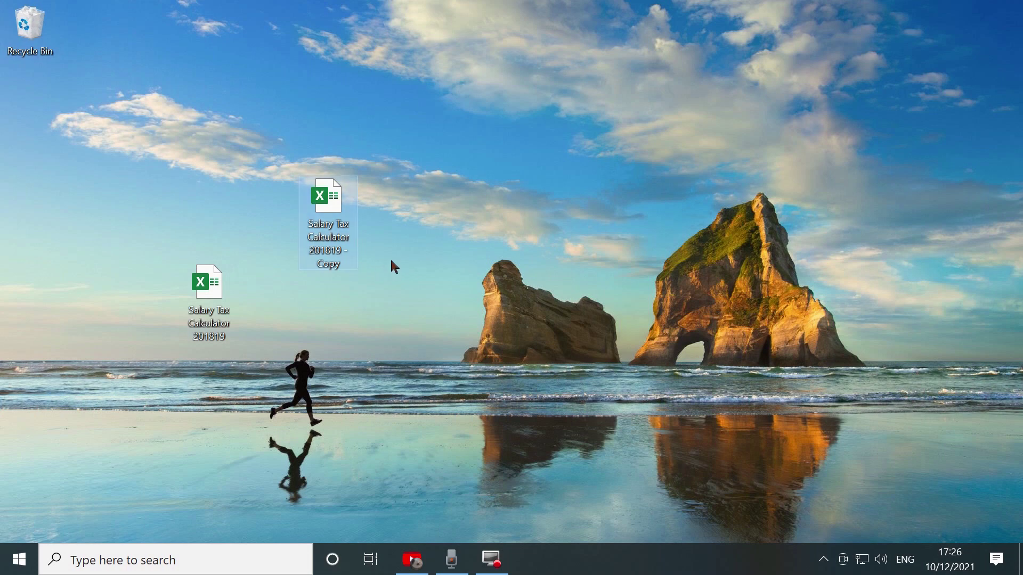
- Turn on File name extensions in the Documents folder's View options, then minimise the window
{"action": "left_click", "coordinate": [17, 560]}
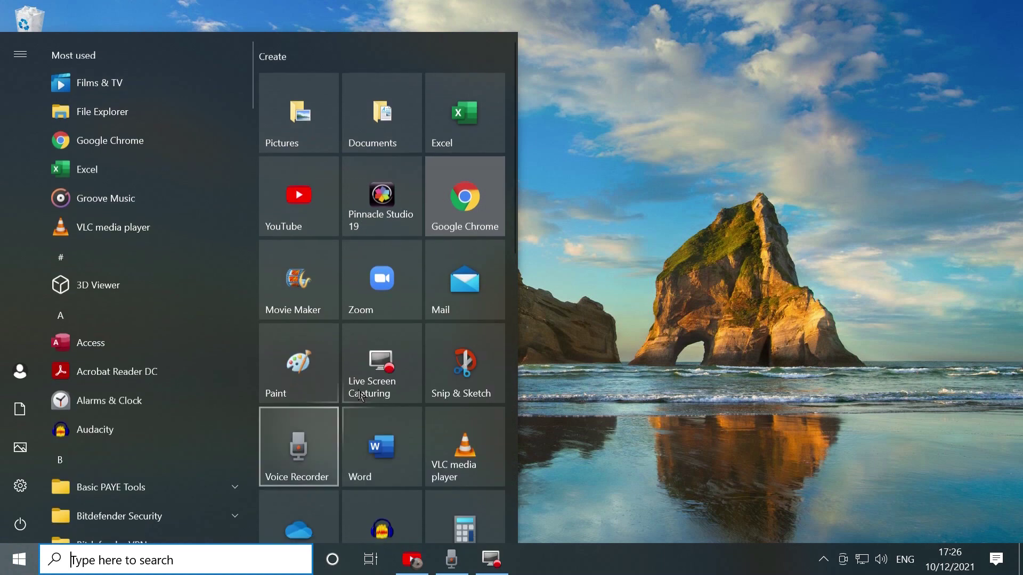
{"action": "left_click", "coordinate": [380, 138]}
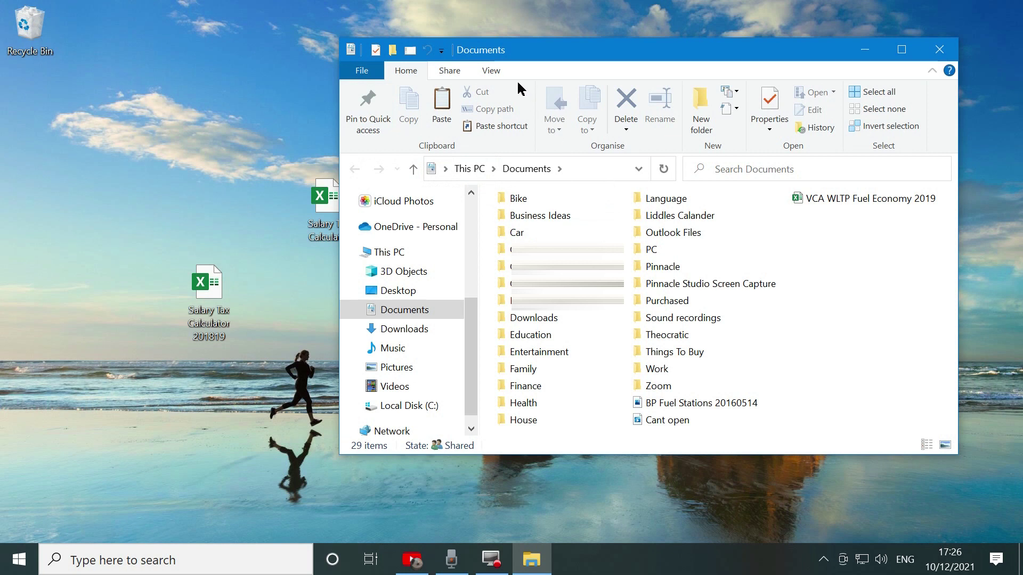
{"action": "left_click", "coordinate": [499, 74]}
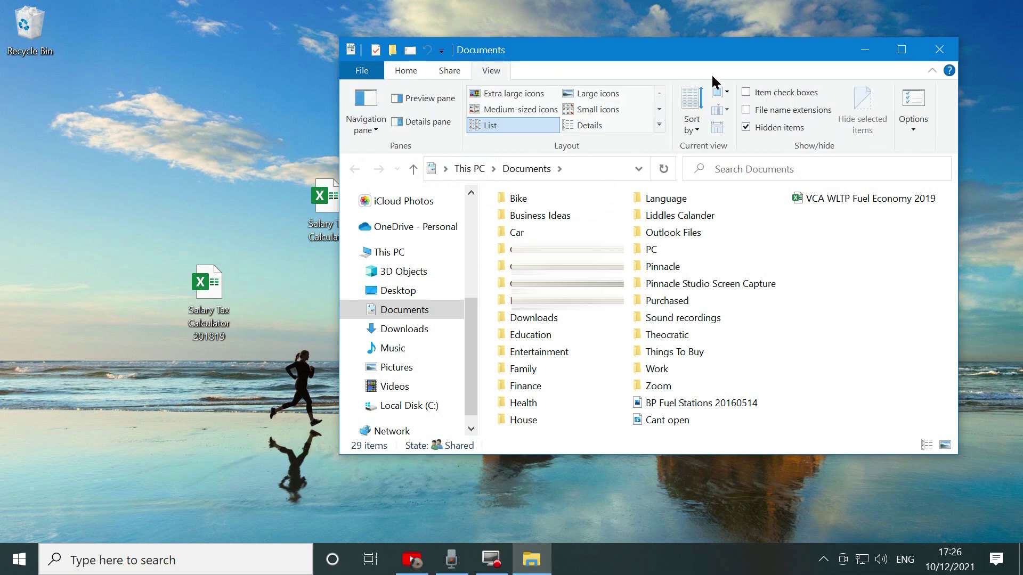
{"action": "left_click", "coordinate": [758, 112]}
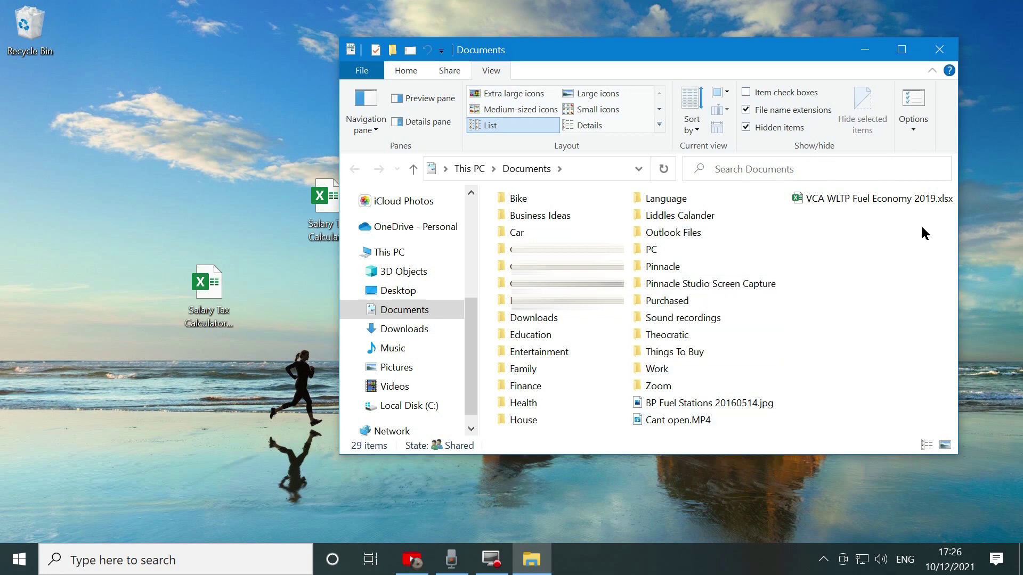
{"action": "left_click", "coordinate": [874, 53]}
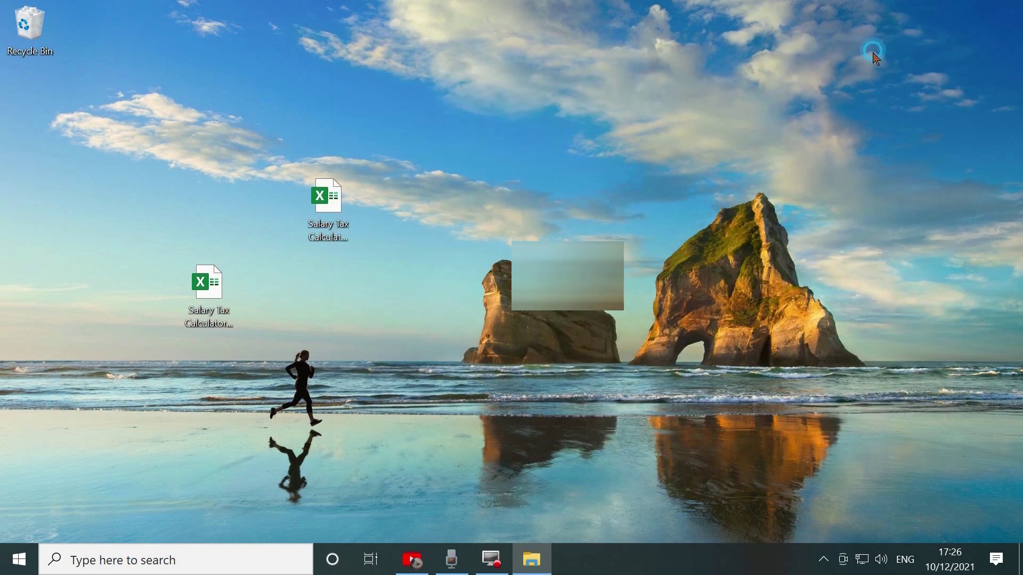
- Change the copy's extension from .xlsx to .zip, accept the warning, and open the zip
{"action": "left_click", "coordinate": [328, 227]}
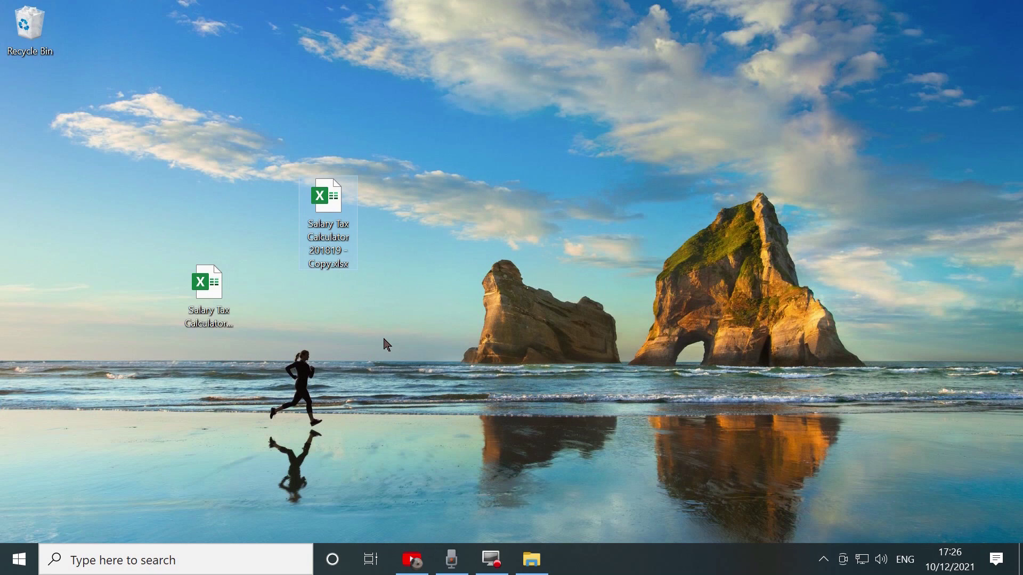
{"action": "left_click", "coordinate": [340, 267]}
{"action": "left_click", "coordinate": [341, 264]}
{"action": "key", "text": "BackSpace"}
{"action": "key", "text": "BackSpace"}
{"action": "key", "text": "BackSpace"}
{"action": "key", "text": "BackSpace"}
{"action": "type", "text": "zip"}
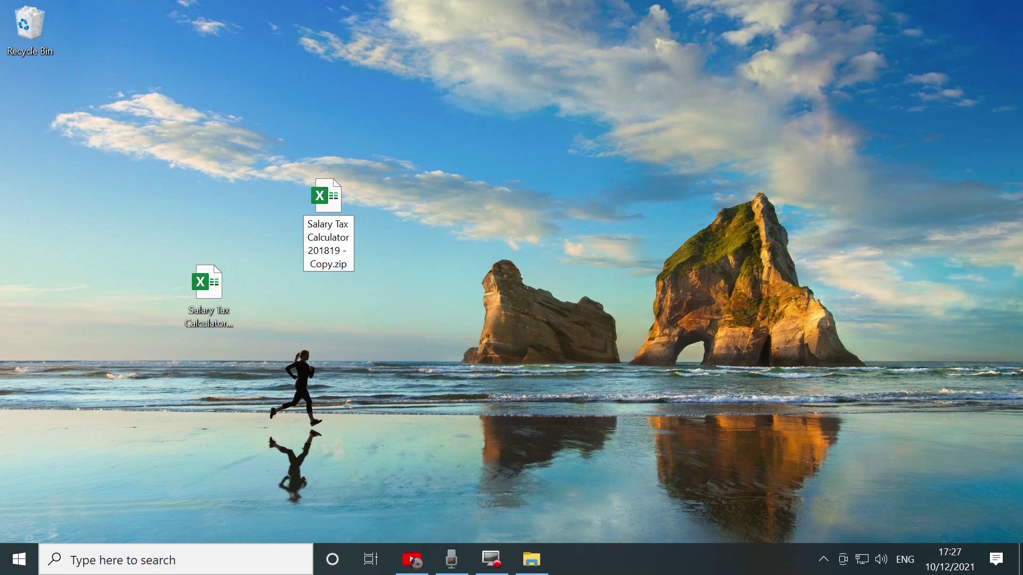
{"action": "key", "text": "Return"}
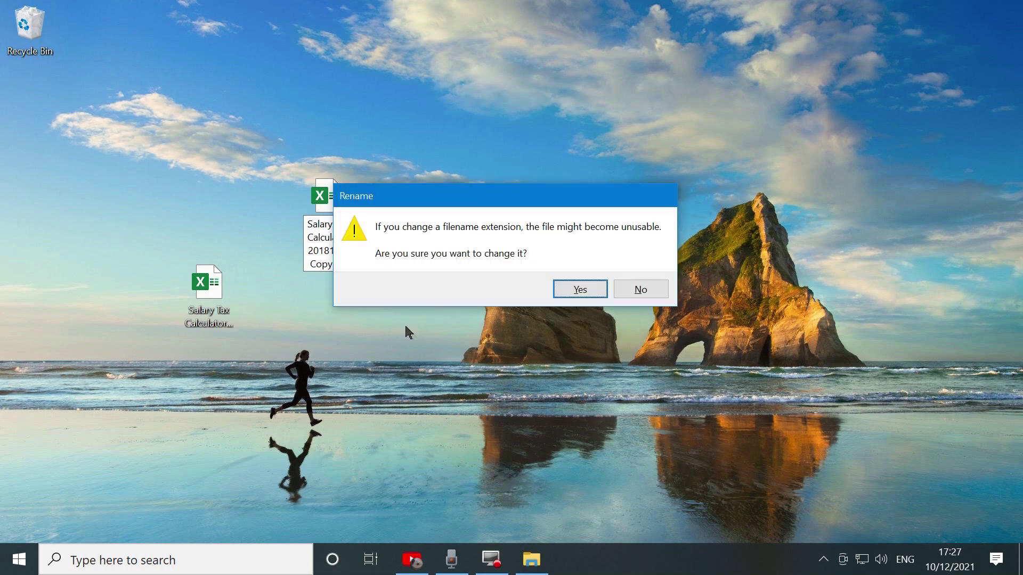
{"action": "left_click_drag", "start_coordinate": [464, 209], "coordinate": [513, 178]}
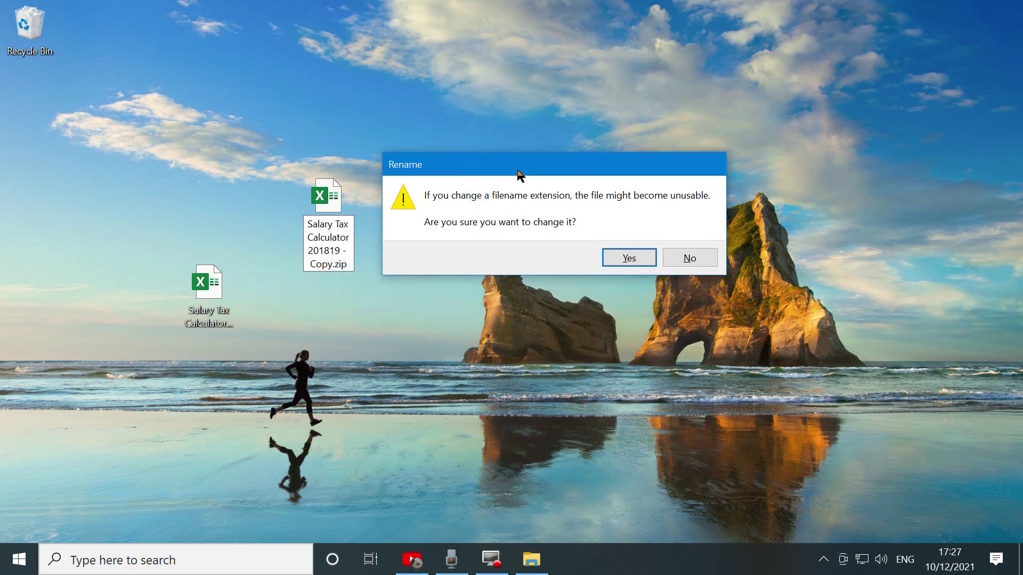
{"action": "left_click", "coordinate": [620, 262]}
{"action": "mouse_move", "coordinate": [352, 212]}
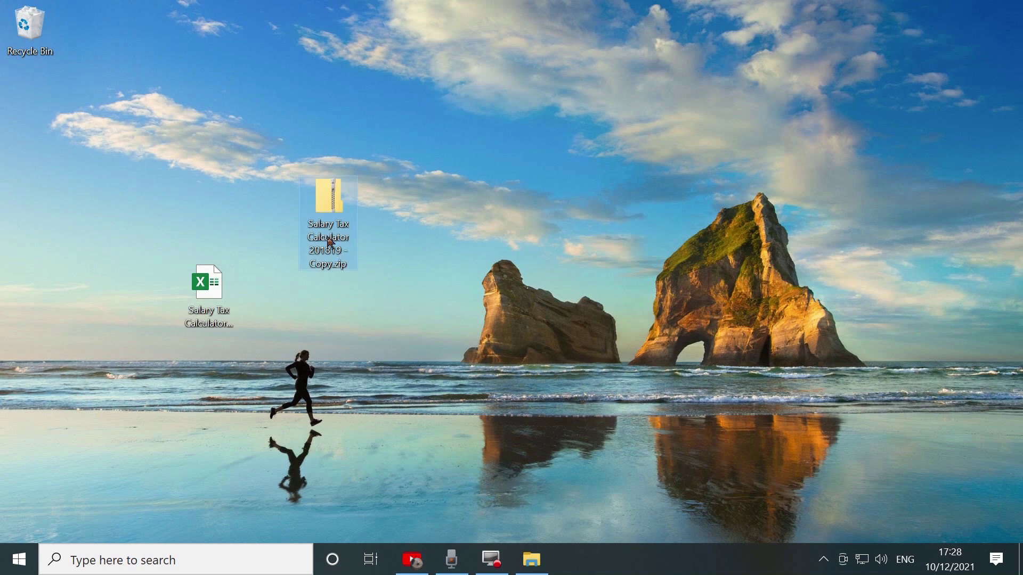
{"action": "double_click", "coordinate": [328, 200]}
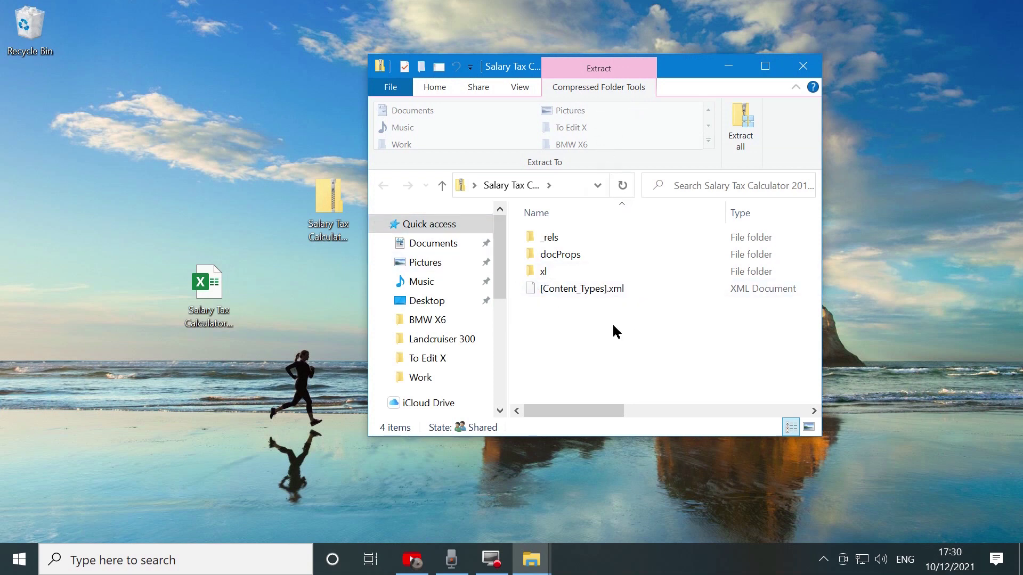
- Navigate into the zip's xl\worksheets folder and open sheet1.xml
{"action": "left_click", "coordinate": [547, 270]}
{"action": "key", "text": "Return"}
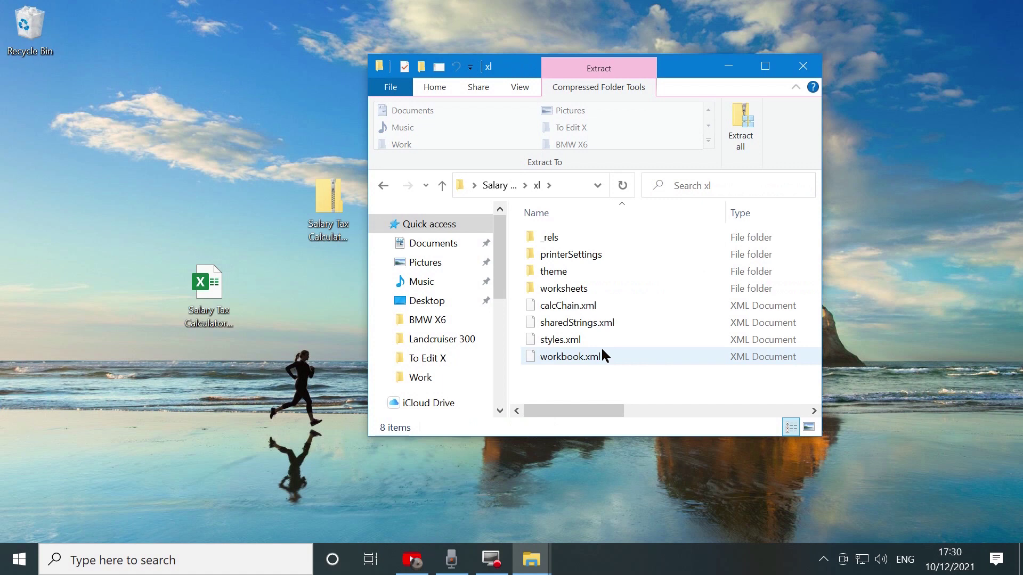
{"action": "left_click", "coordinate": [586, 292]}
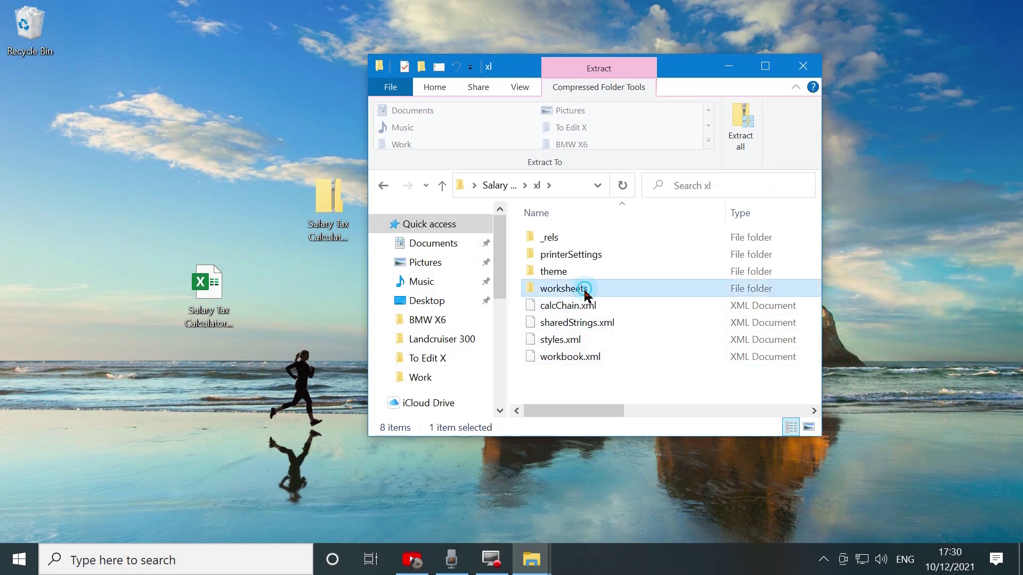
{"action": "key", "text": "Return"}
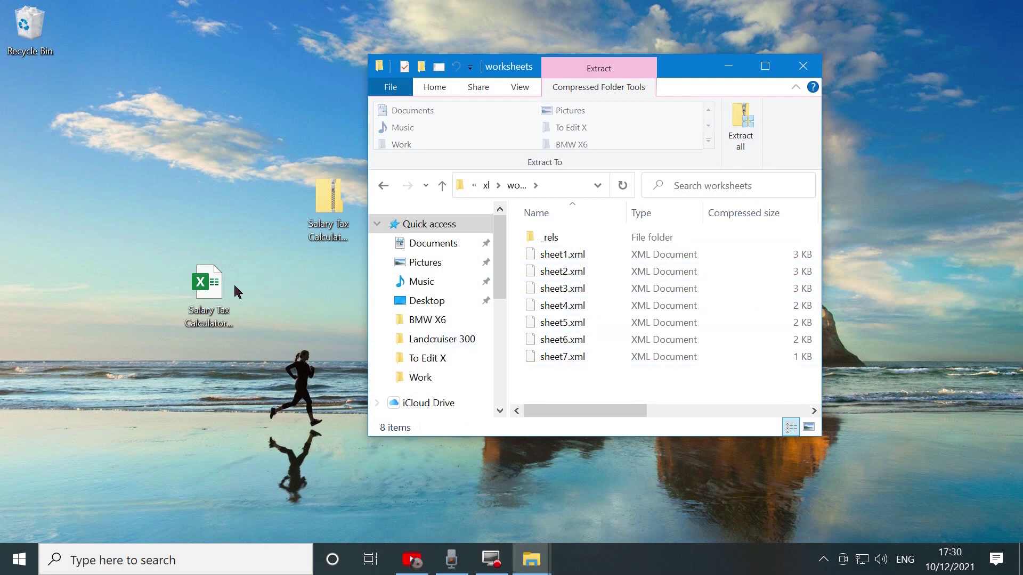
{"action": "left_click", "coordinate": [211, 291]}
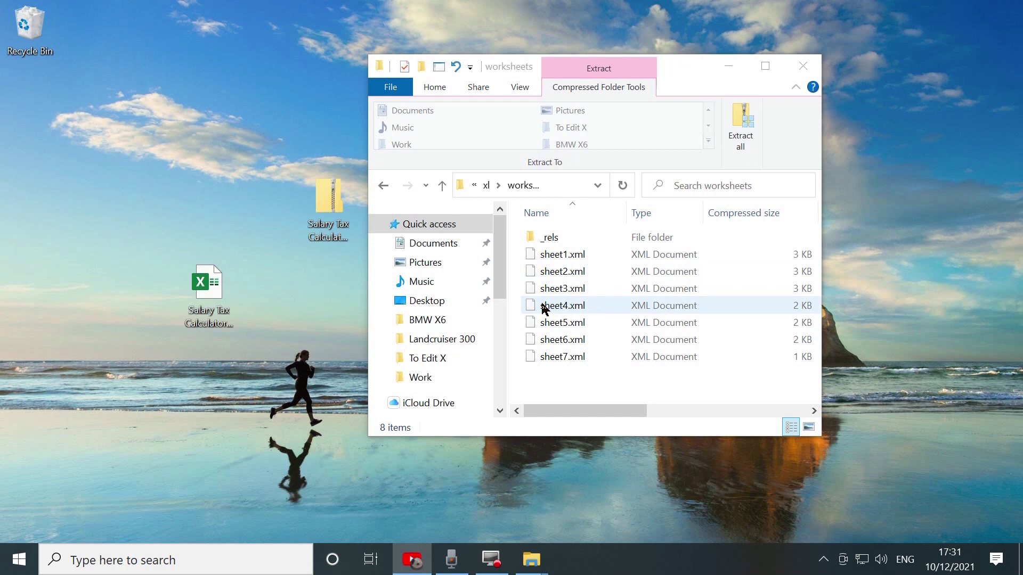
{"action": "left_click", "coordinate": [555, 261]}
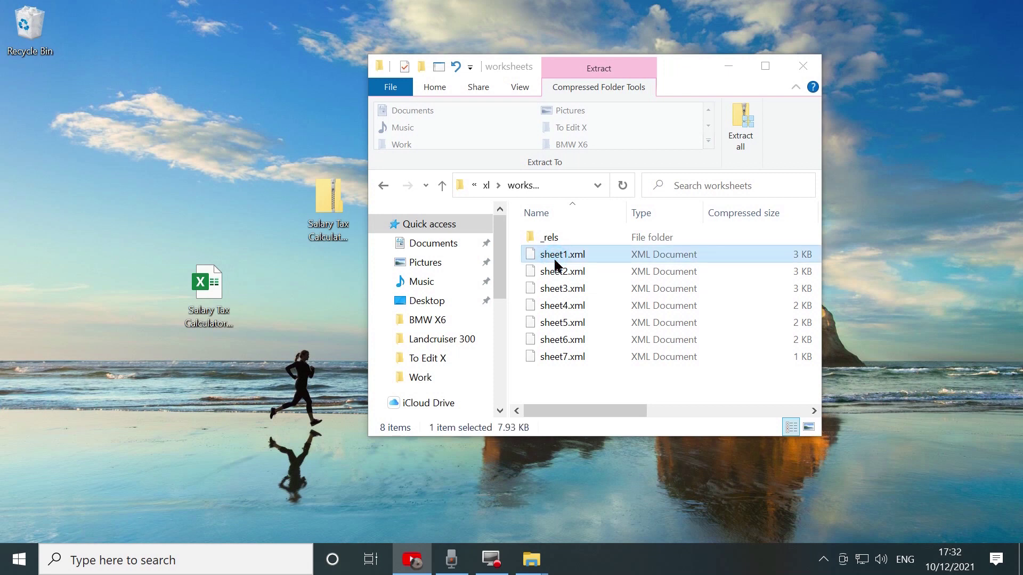
{"action": "double_click", "coordinate": [554, 262]}
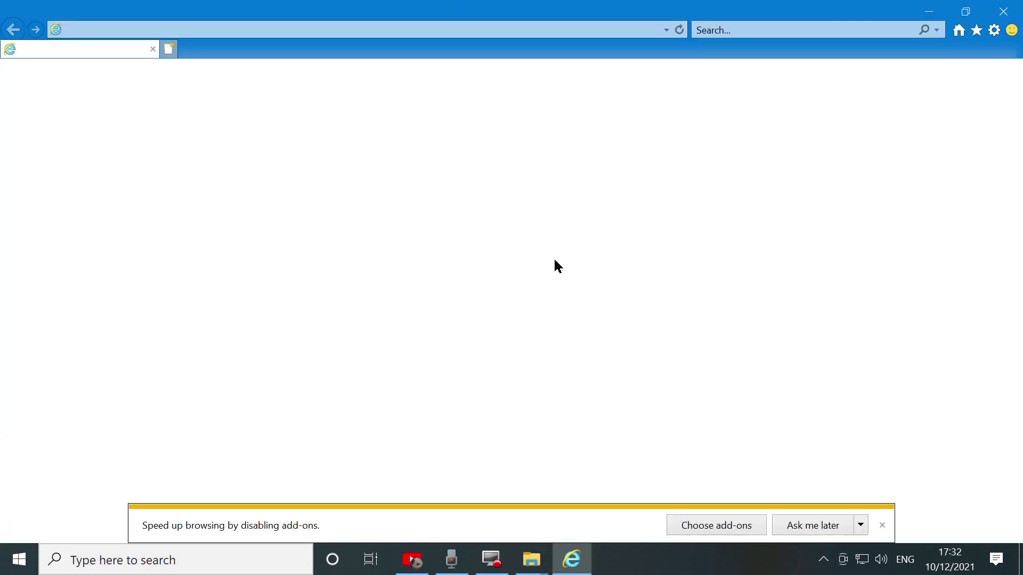
- Dismiss the add-ons notice with 'Ask me later' and scroll through the sheet1.xml XML
{"action": "left_click", "coordinate": [790, 527]}
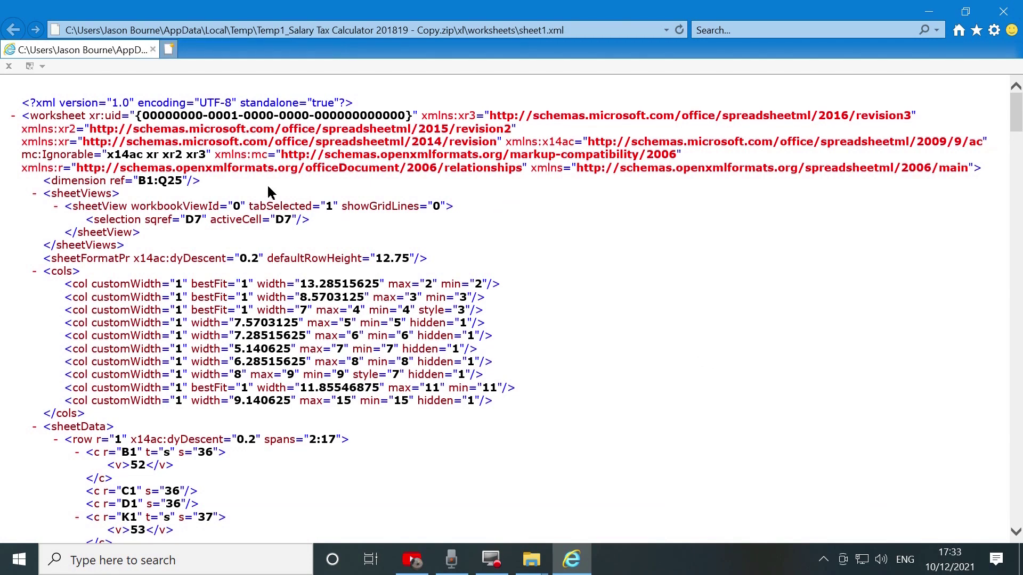
{"action": "scroll", "coordinate": [434, 300], "scroll_direction": "down", "scroll_amount": 6}
{"action": "scroll", "coordinate": [438, 302], "scroll_direction": "up", "scroll_amount": 6}
- Search the XML for 'protect' and scroll down to the sheetProtection element
{"action": "key", "text": "ctrl+f"}
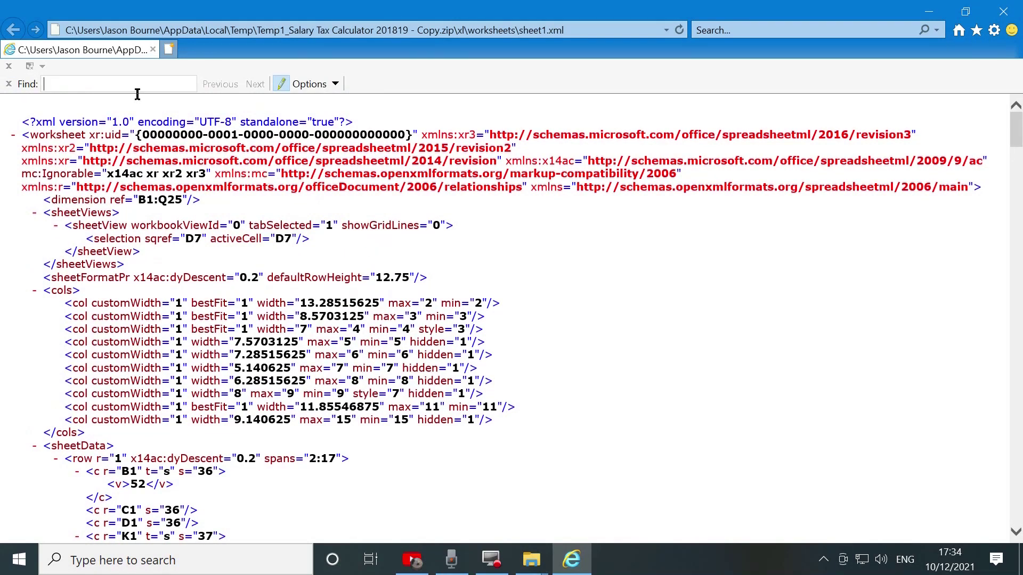
{"action": "type", "text": "protect"}
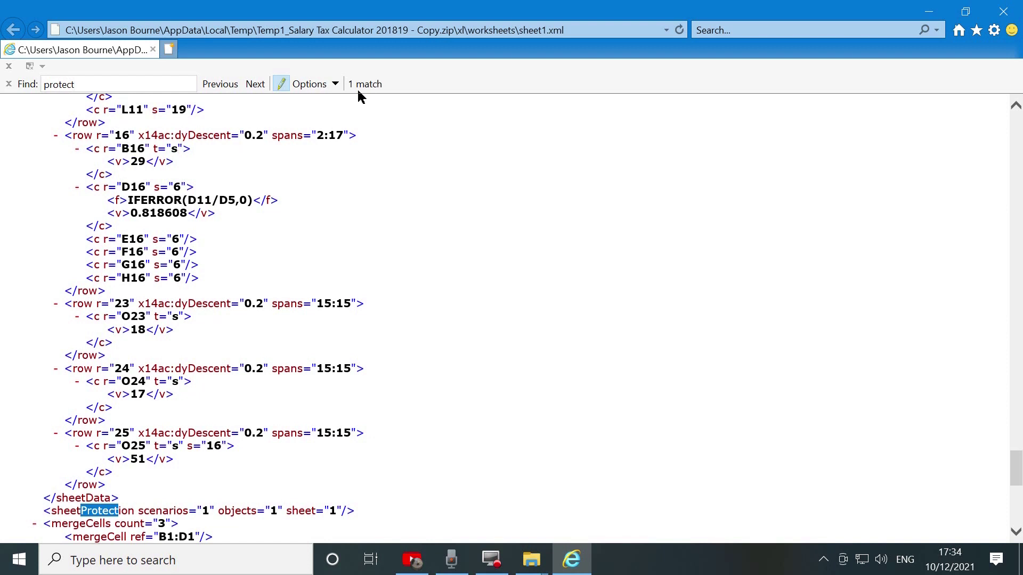
{"action": "scroll", "coordinate": [336, 137], "scroll_direction": "down", "scroll_amount": 4}
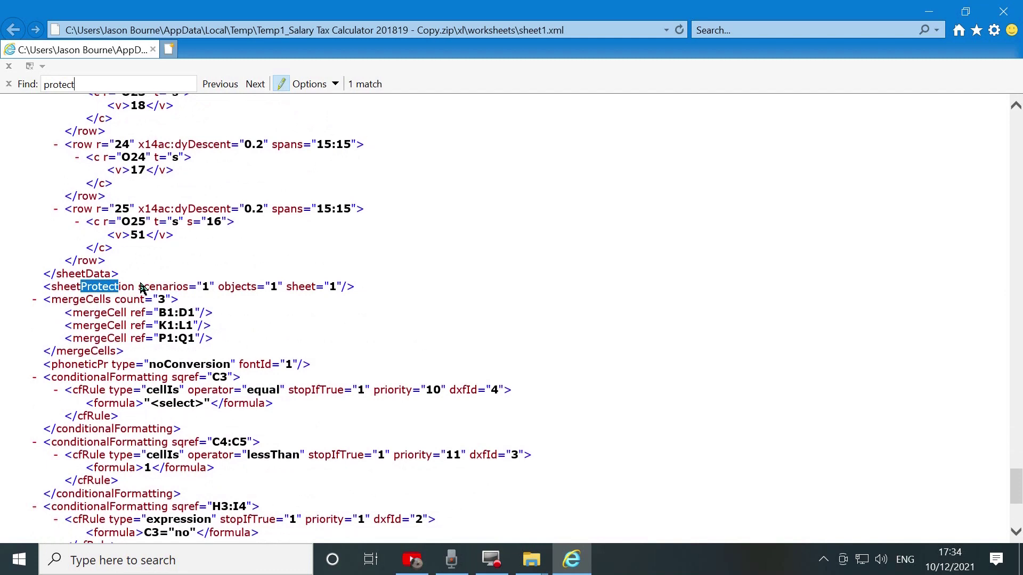
{"action": "scroll", "coordinate": [649, 332], "scroll_direction": "down", "scroll_amount": 2}
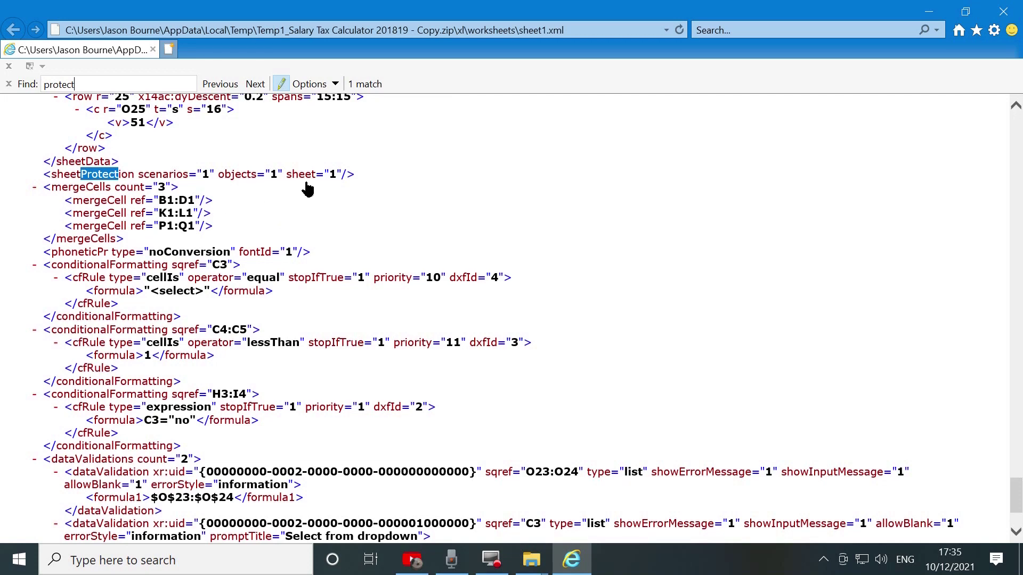
{"action": "left_click", "coordinate": [956, 11]}
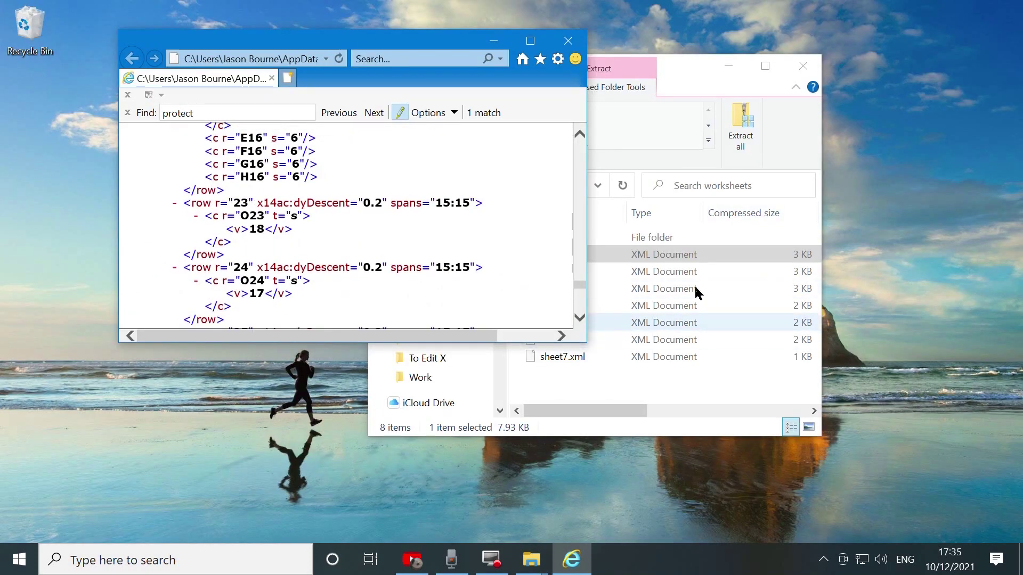
{"action": "left_click", "coordinate": [695, 71]}
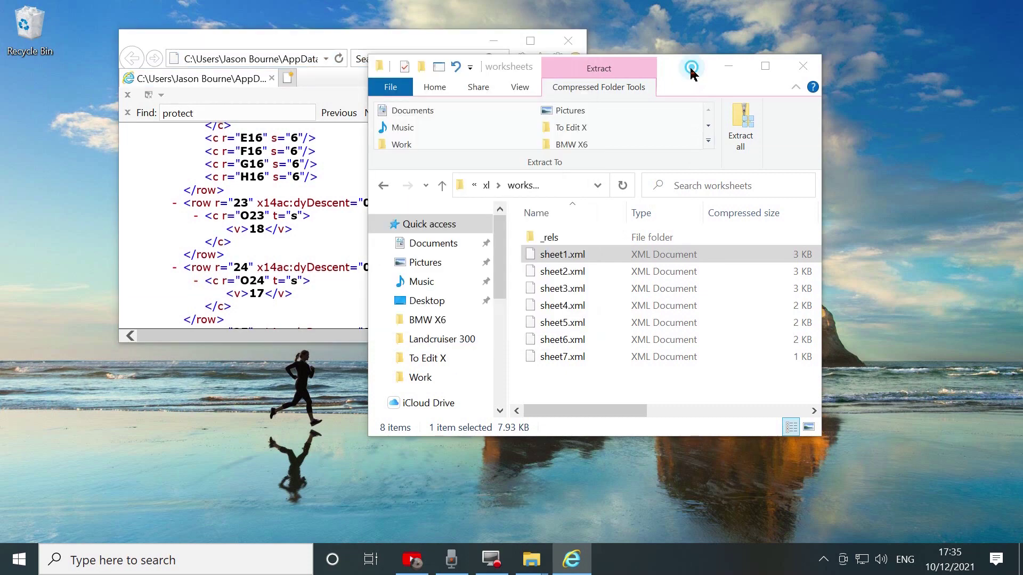
{"action": "left_click", "coordinate": [579, 289]}
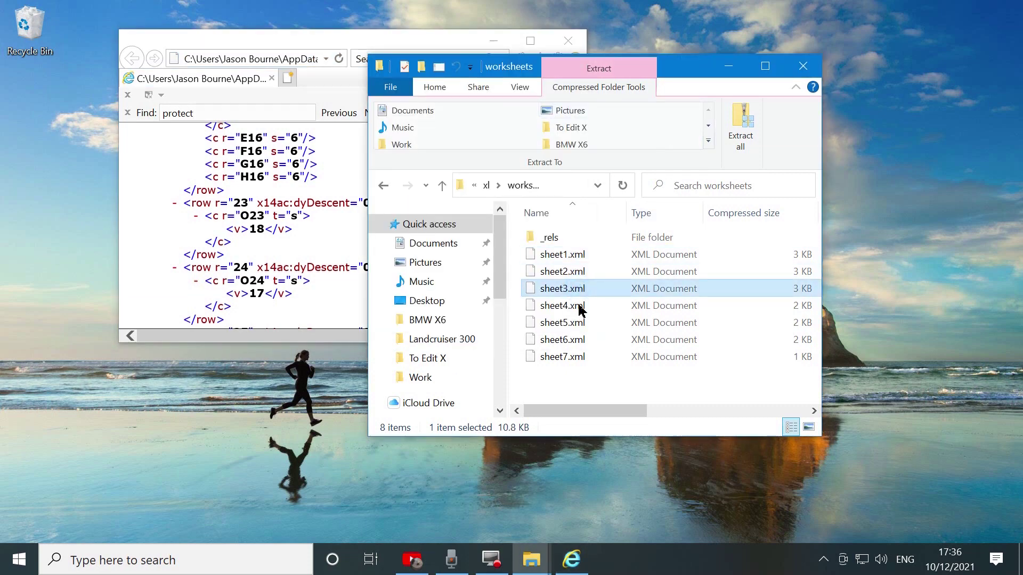
{"action": "left_click", "coordinate": [579, 305]}
{"action": "left_click", "coordinate": [575, 323]}
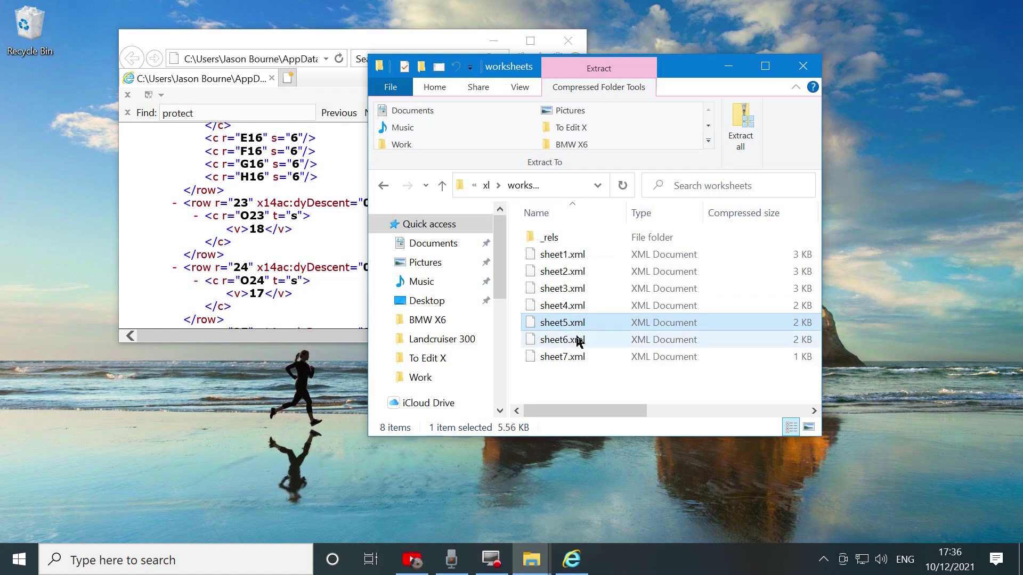
{"action": "left_click", "coordinate": [564, 344]}
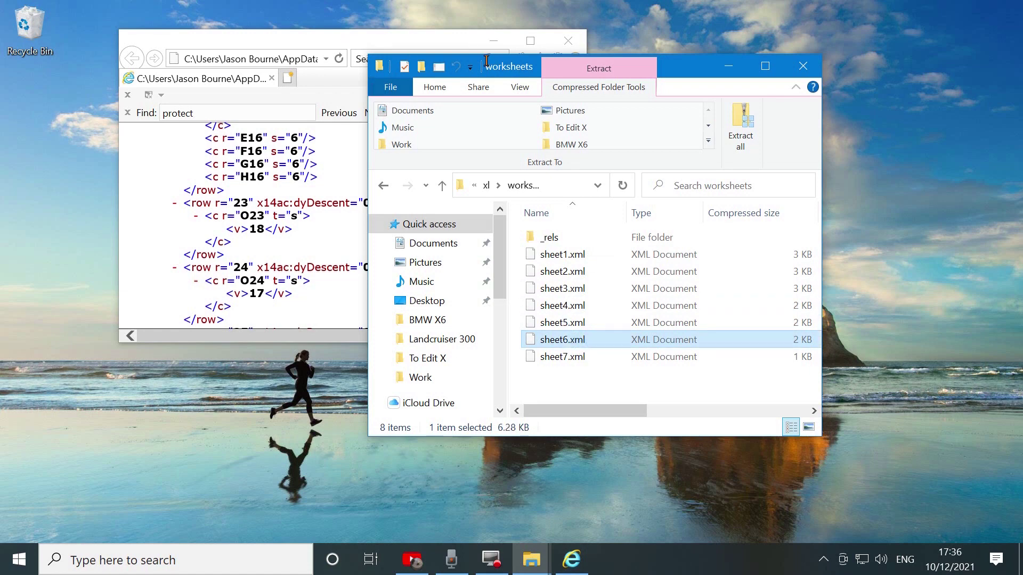
{"action": "left_click", "coordinate": [535, 47]}
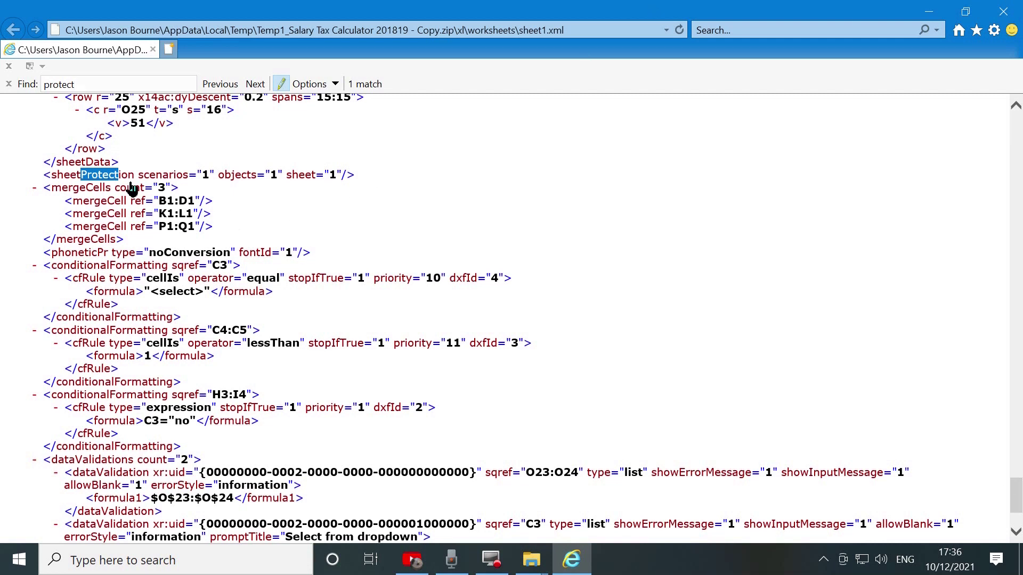
- Highlight the sheetProtection and mergeCell lines, then close Internet Explorer
{"action": "left_click_drag", "start_coordinate": [286, 228], "coordinate": [76, 176]}
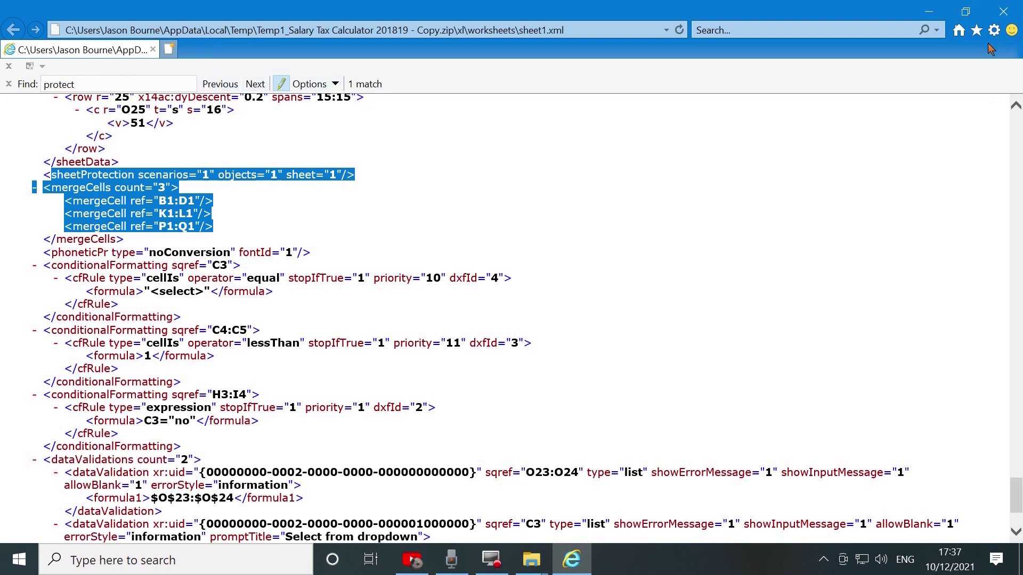
{"action": "left_click", "coordinate": [1000, 19]}
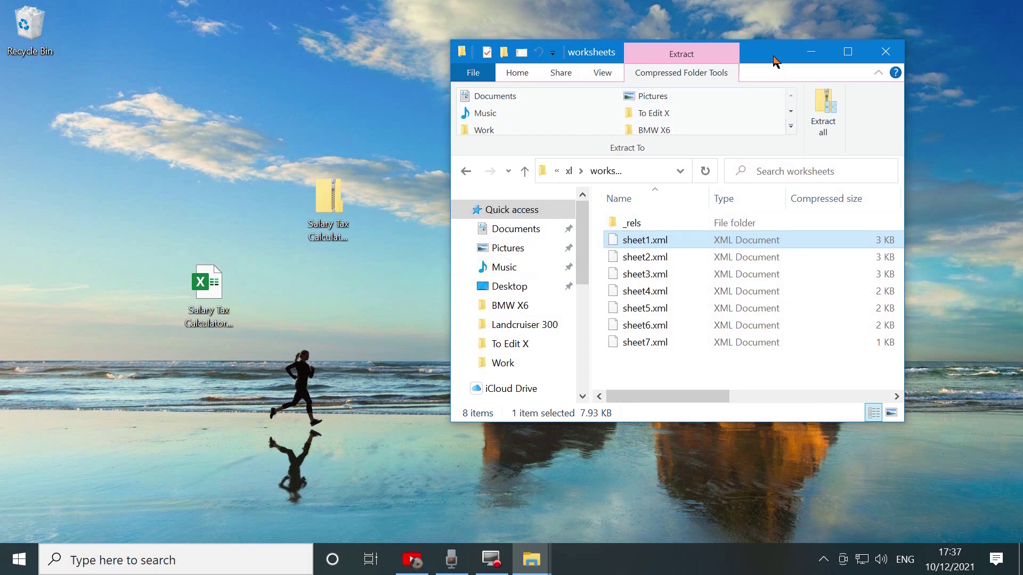
- Drag sheet1.xml out of the zip onto the desktop beside the zip folder
{"action": "left_click_drag", "start_coordinate": [774, 61], "coordinate": [853, 60]}
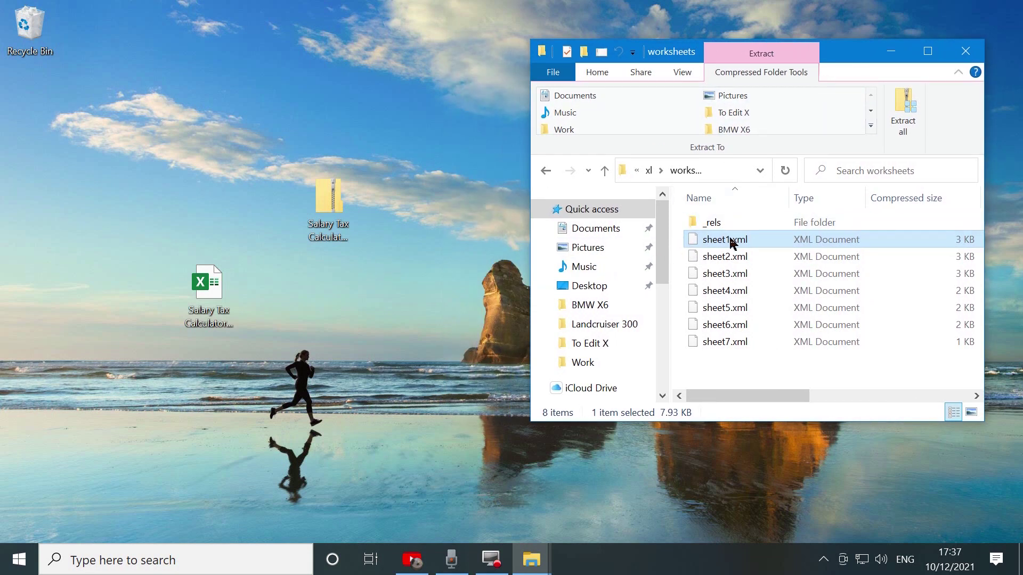
{"action": "left_click_drag", "start_coordinate": [727, 245], "coordinate": [407, 319]}
{"action": "left_click_drag", "start_coordinate": [26, 121], "coordinate": [434, 224]}
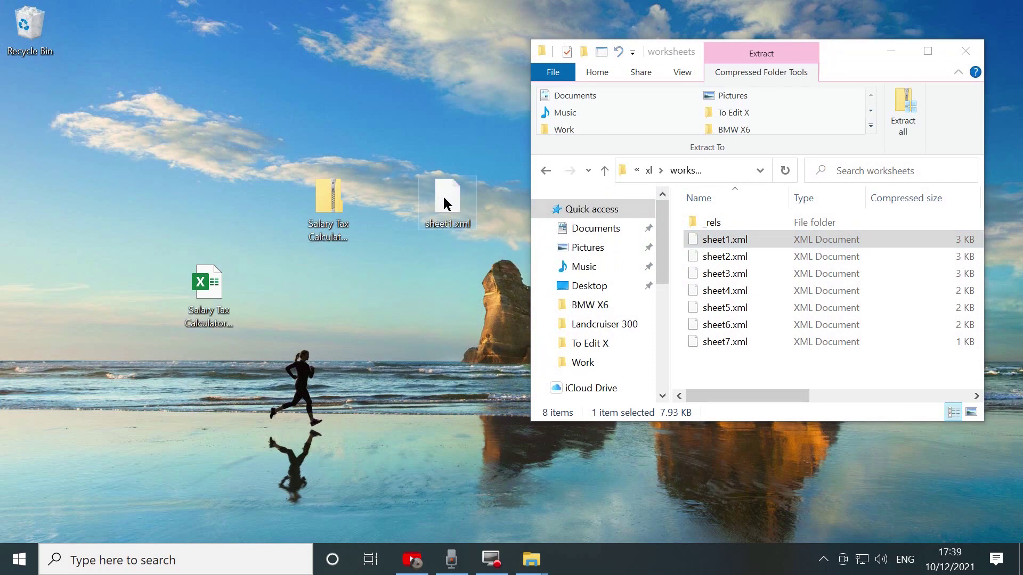
{"action": "right_click", "coordinate": [445, 198]}
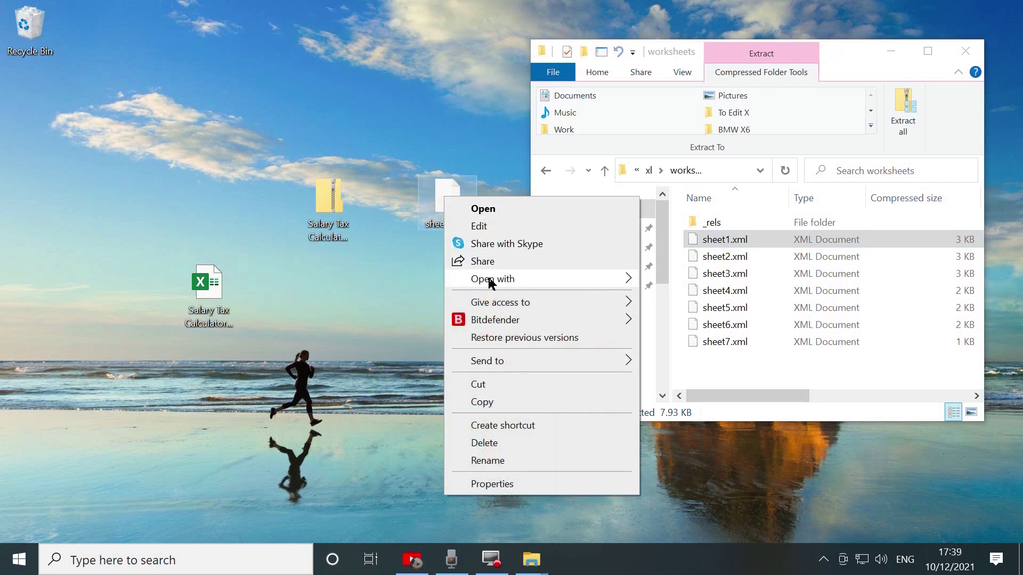
- Open the desktop copy of sheet1.xml in Notepad and set up a Find for 'protect'
{"action": "mouse_move", "coordinate": [488, 278]}
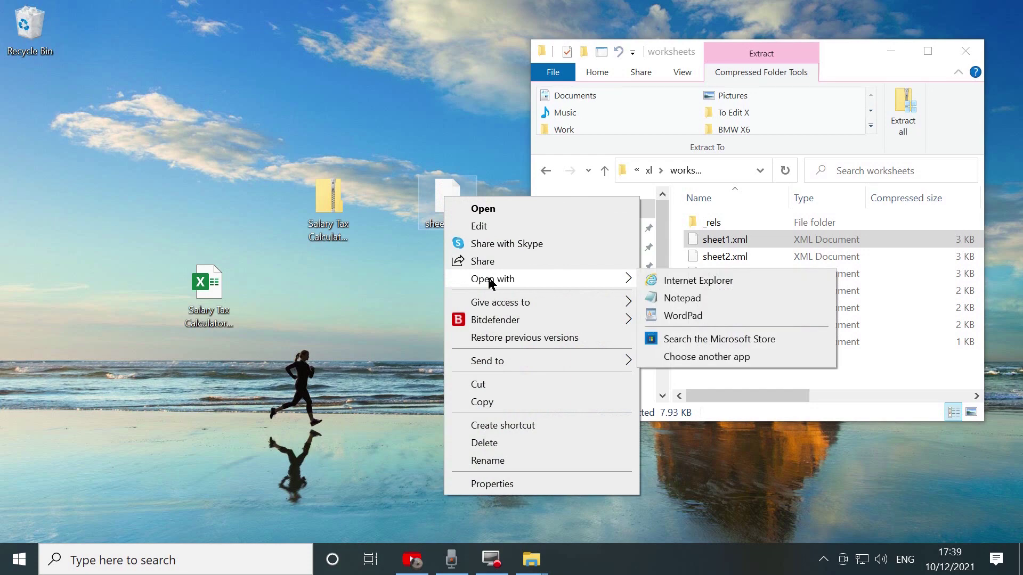
{"action": "left_click", "coordinate": [700, 299]}
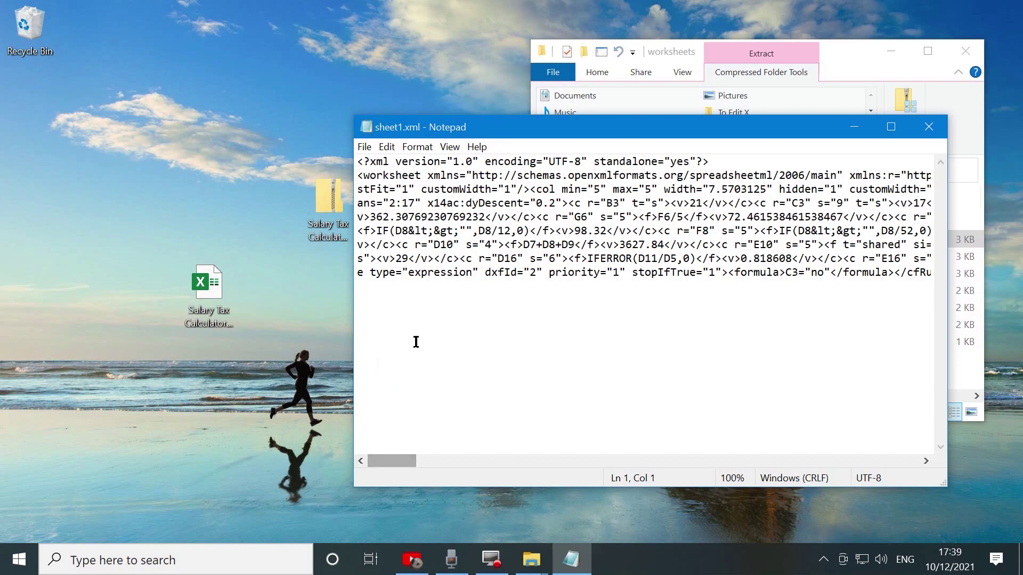
{"action": "left_click", "coordinate": [392, 149]}
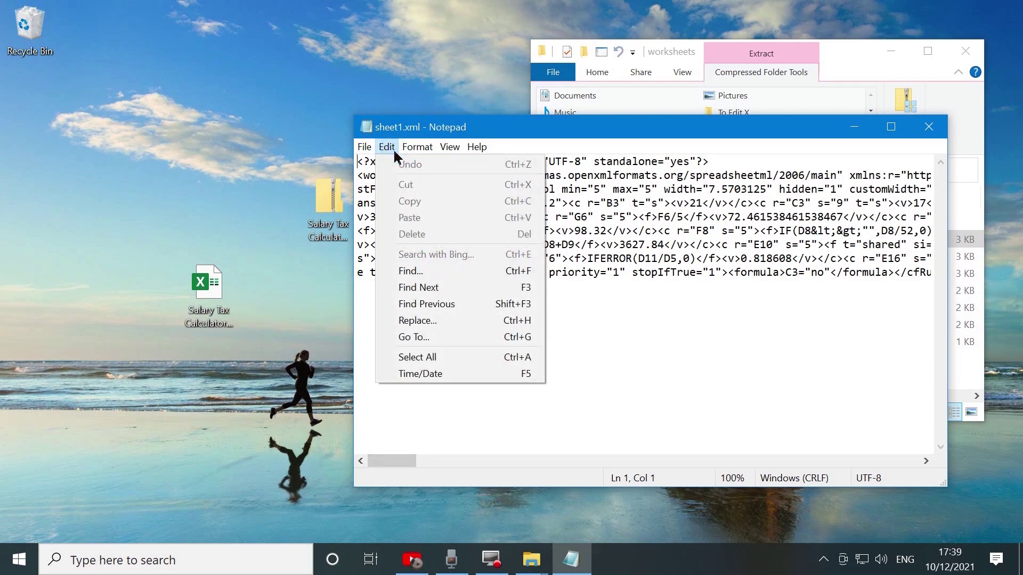
{"action": "left_click", "coordinate": [676, 219]}
{"action": "left_click", "coordinate": [576, 226]}
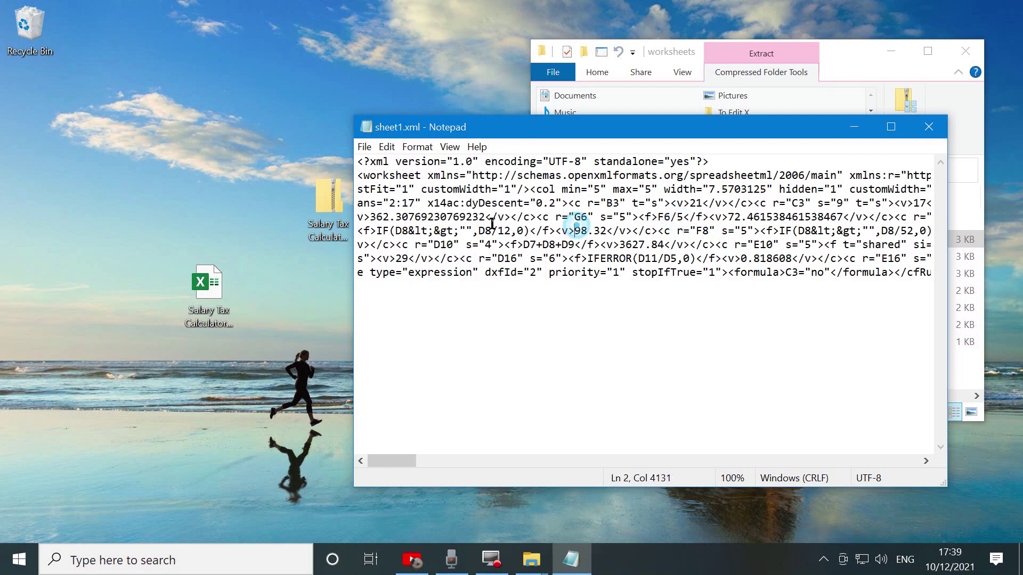
{"action": "left_click", "coordinate": [387, 147]}
{"action": "left_click", "coordinate": [643, 202]}
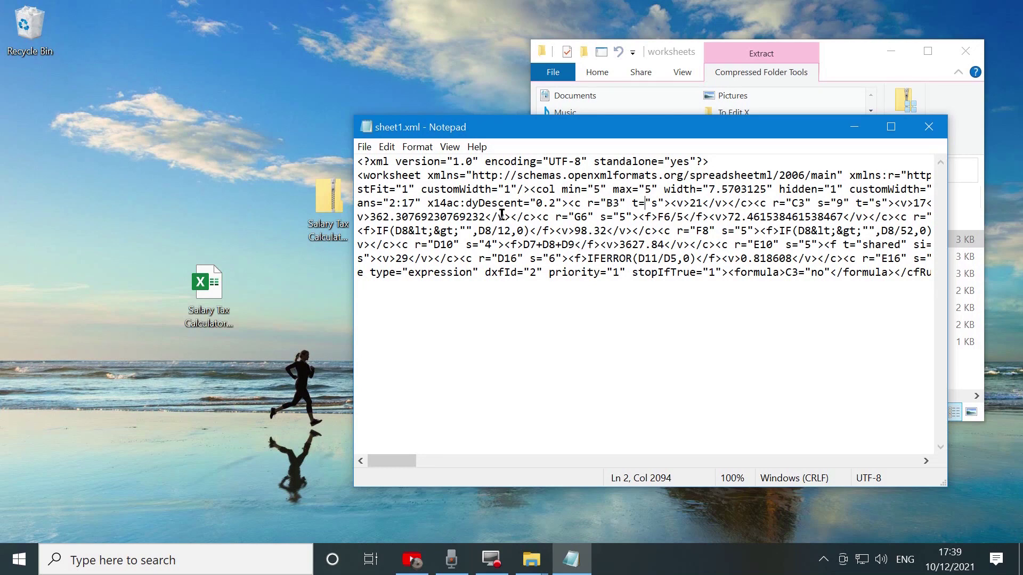
{"action": "left_click", "coordinate": [387, 148]}
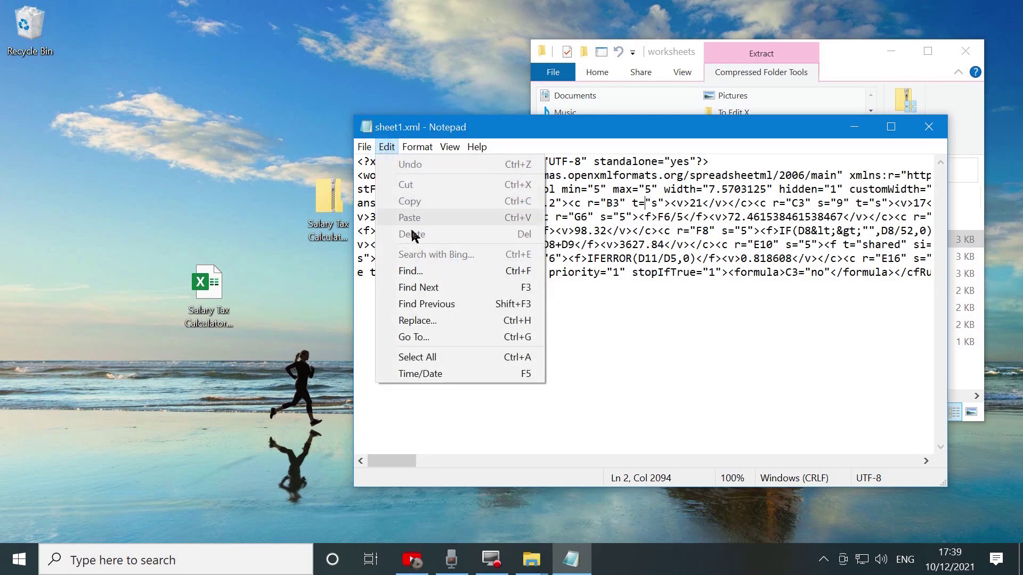
{"action": "left_click", "coordinate": [410, 272]}
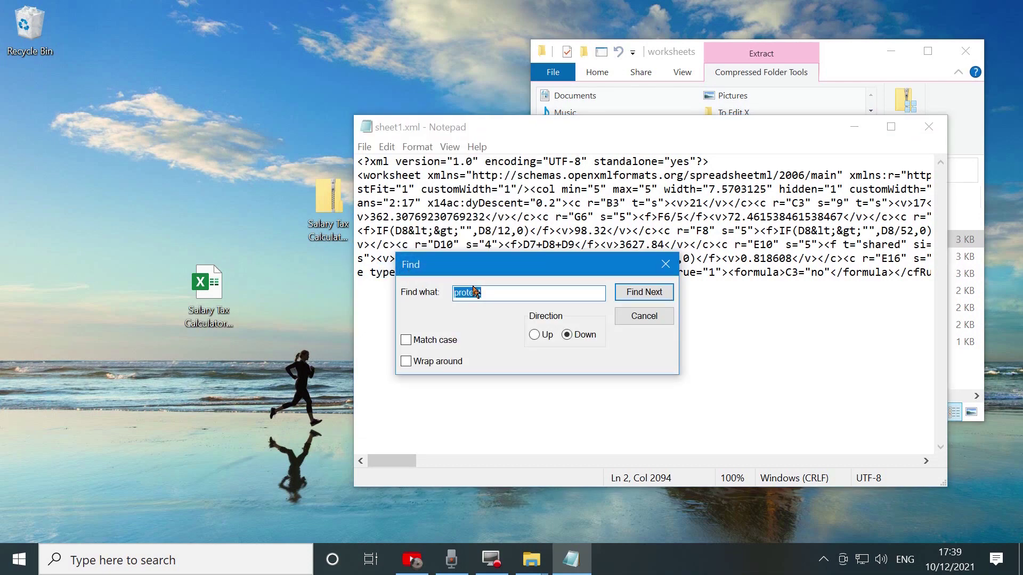
- Find the sheetProtection element in sheet1.xml and delete the whole tag
{"action": "left_click", "coordinate": [633, 296]}
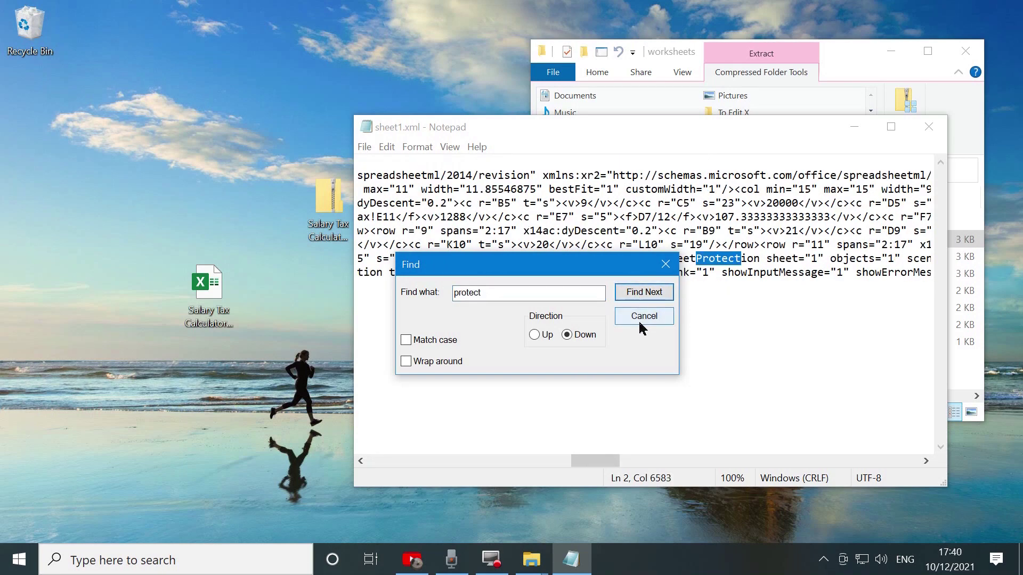
{"action": "left_click", "coordinate": [665, 264]}
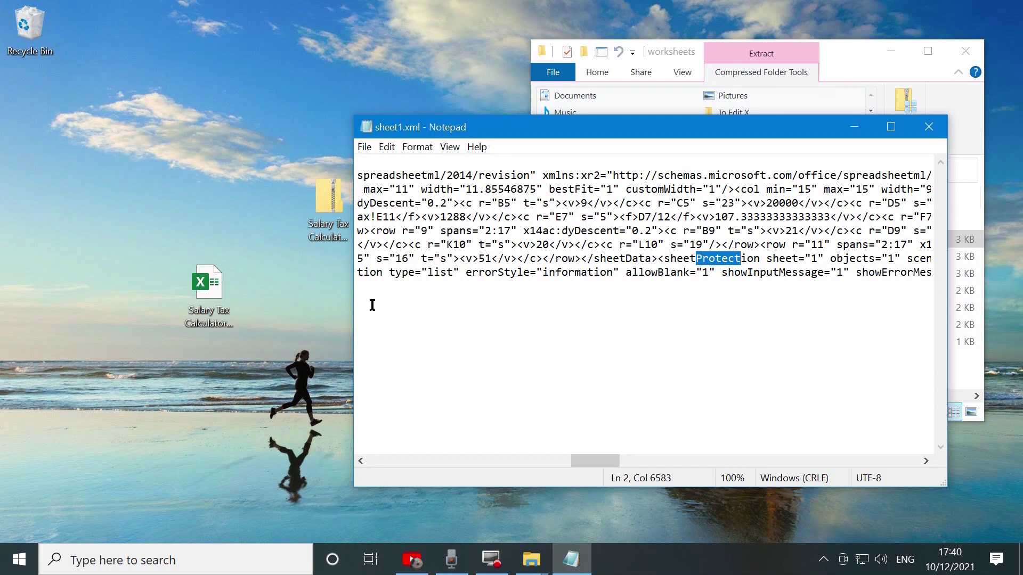
{"action": "left_click_drag", "start_coordinate": [360, 308], "coordinate": [145, 295]}
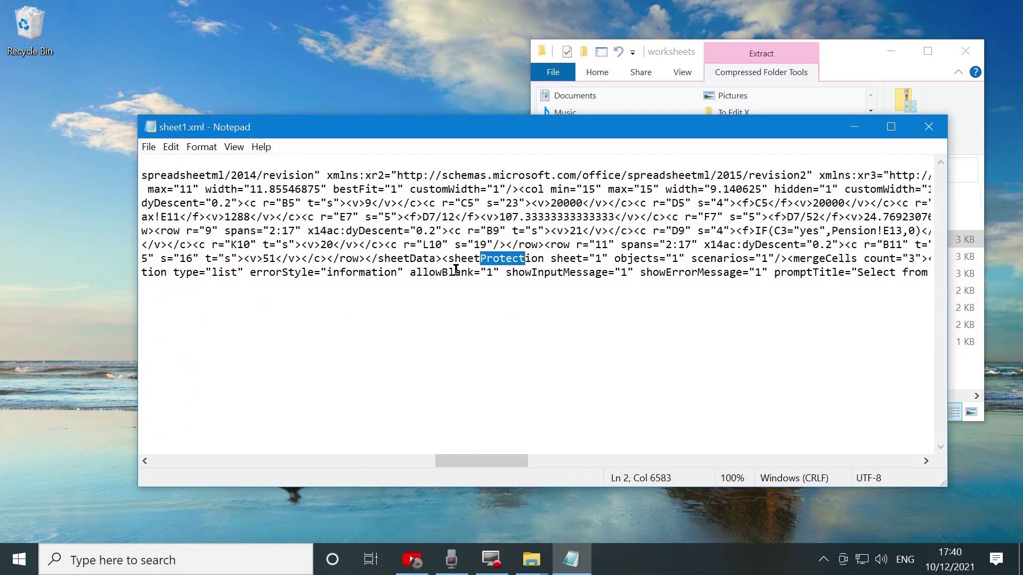
{"action": "left_click", "coordinate": [495, 269]}
{"action": "left_click_drag", "start_coordinate": [443, 265], "coordinate": [793, 267]}
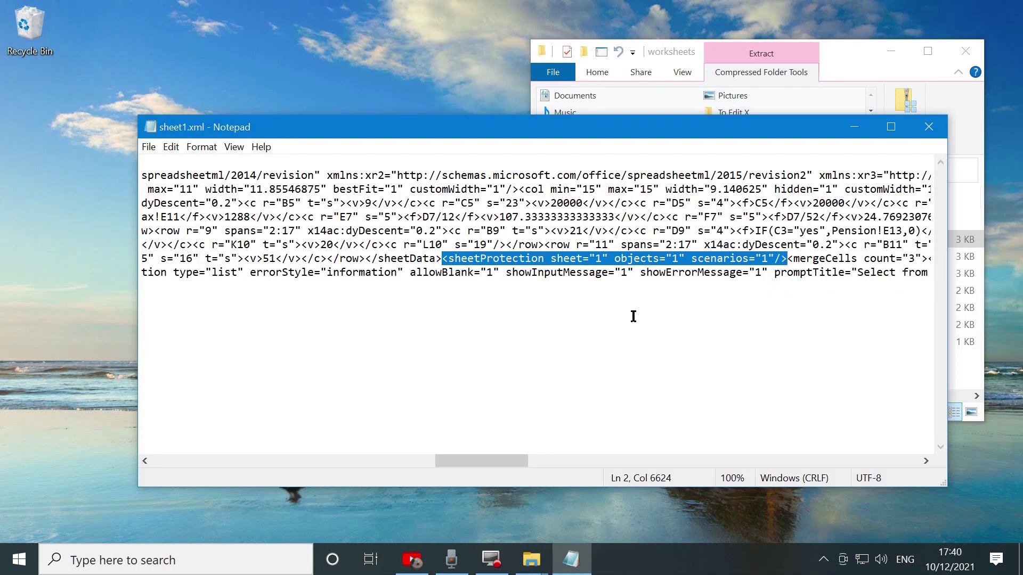
{"action": "key", "text": "Delete"}
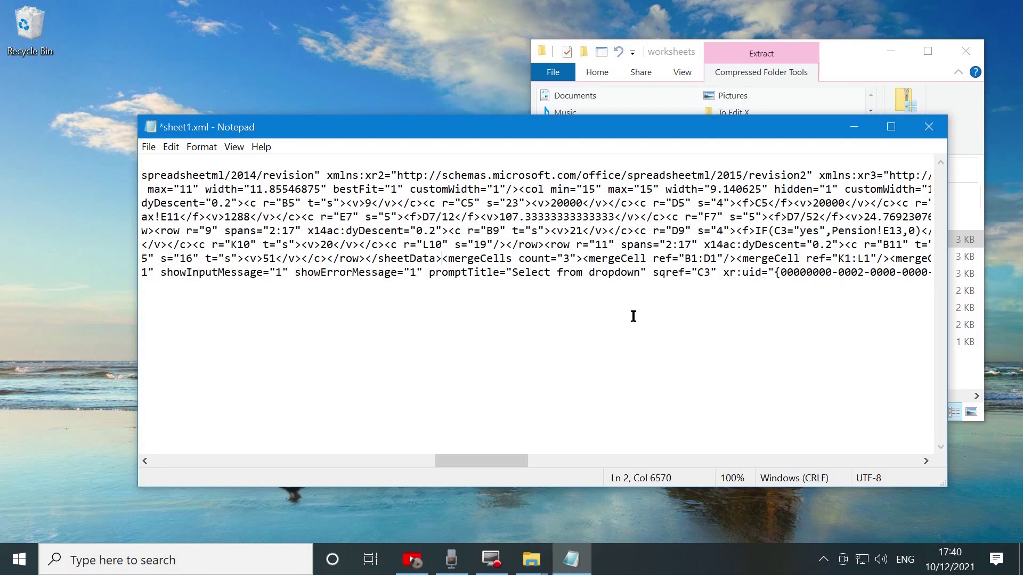
- Save the edited sheet1.xml and close Notepad
{"action": "left_click", "coordinate": [148, 147]}
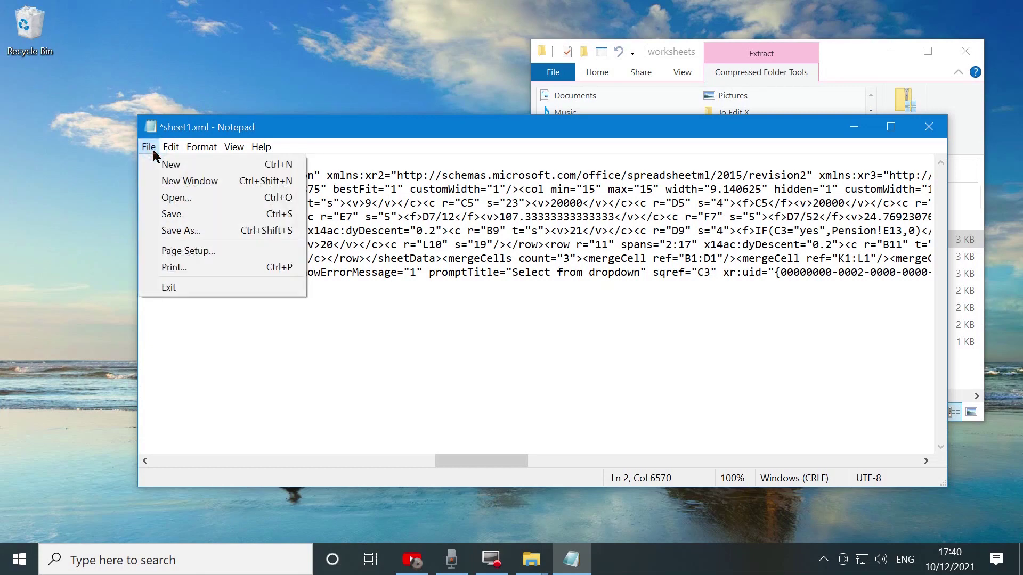
{"action": "left_click", "coordinate": [178, 216]}
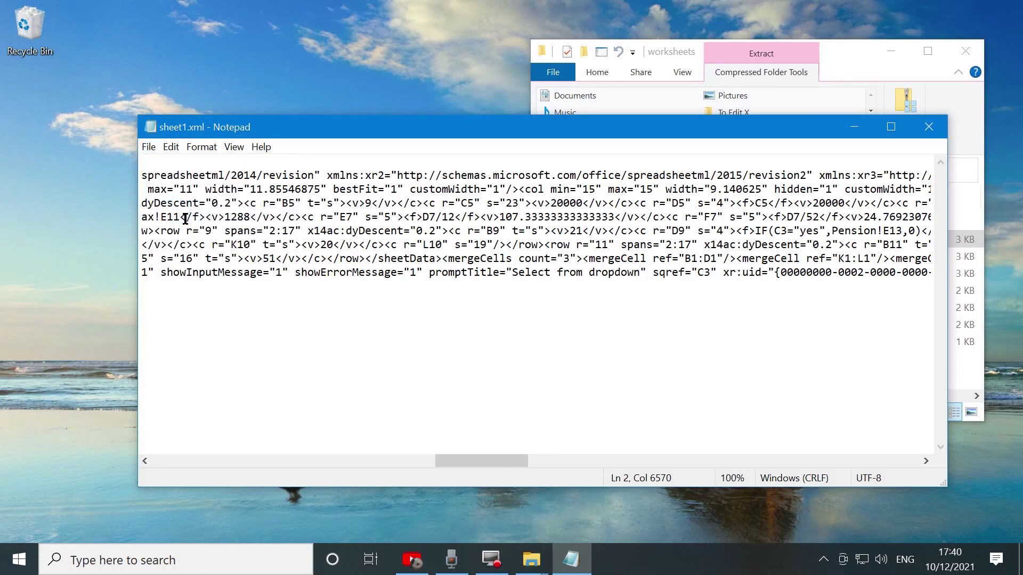
{"action": "left_click", "coordinate": [929, 127]}
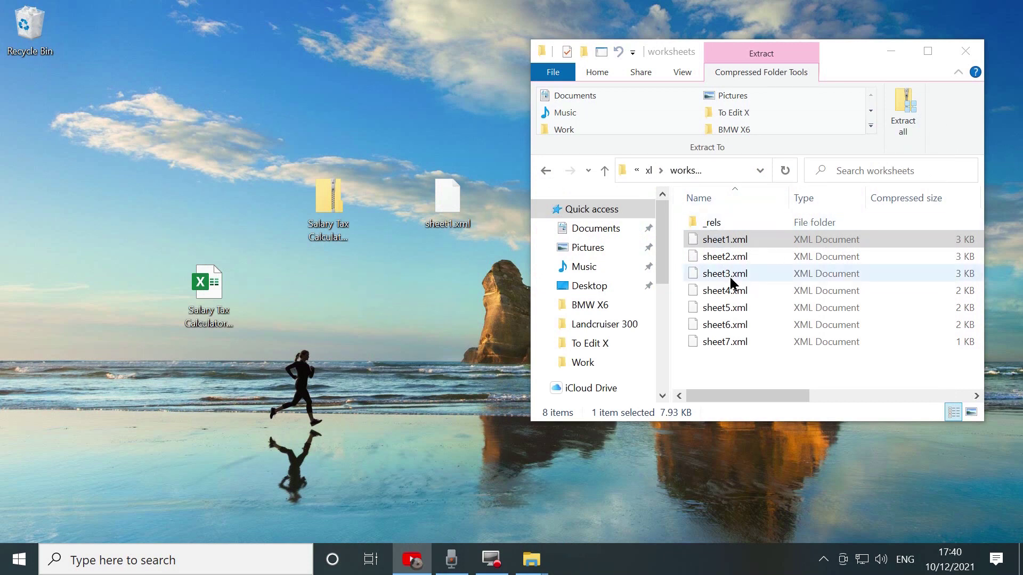
- Permanently delete the archive's original sheet1.xml and drag the edited desktop copy into worksheets
{"action": "left_click", "coordinate": [444, 213]}
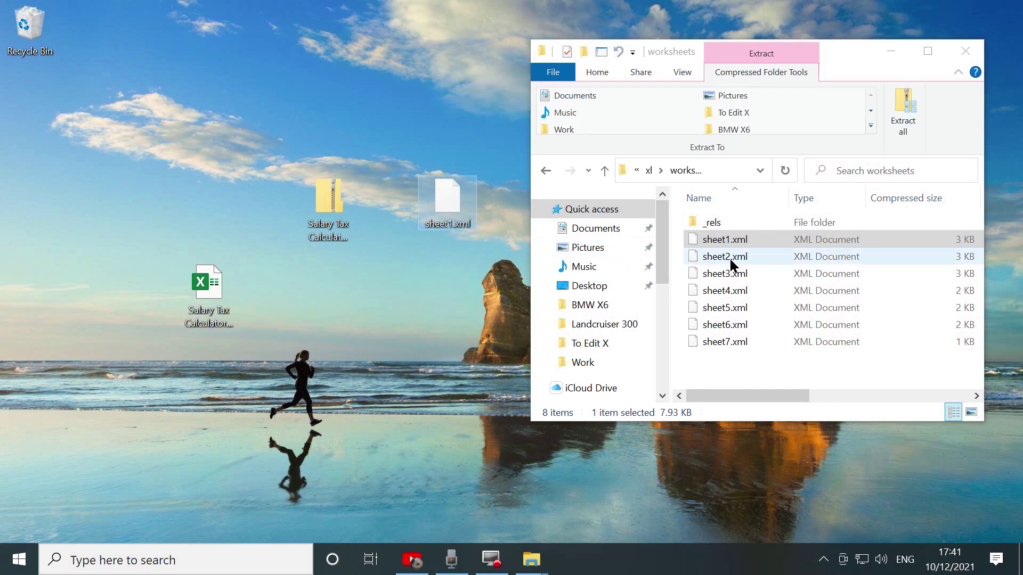
{"action": "left_click", "coordinate": [717, 243]}
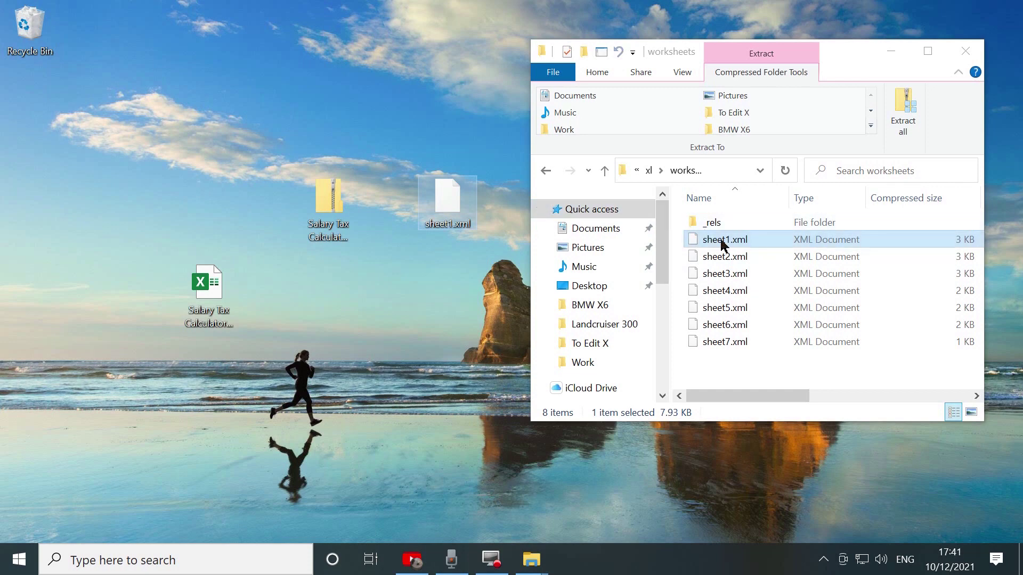
{"action": "right_click", "coordinate": [740, 241]}
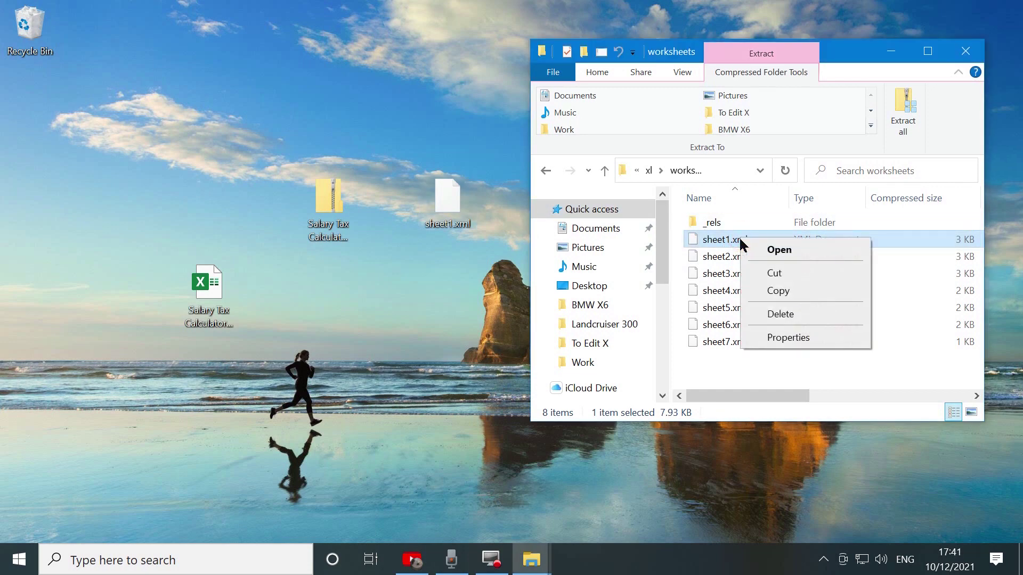
{"action": "left_click", "coordinate": [787, 315]}
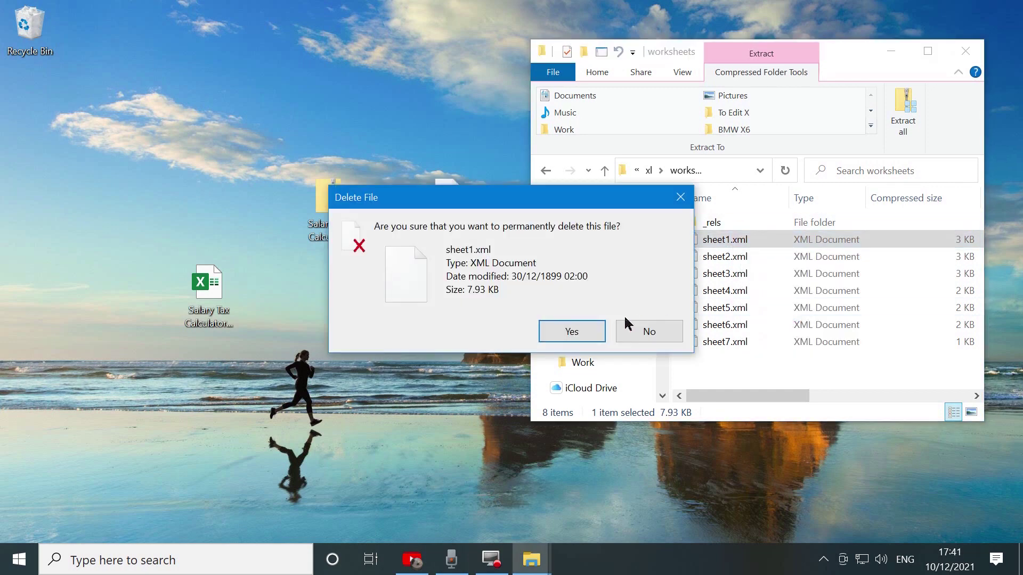
{"action": "left_click", "coordinate": [580, 332]}
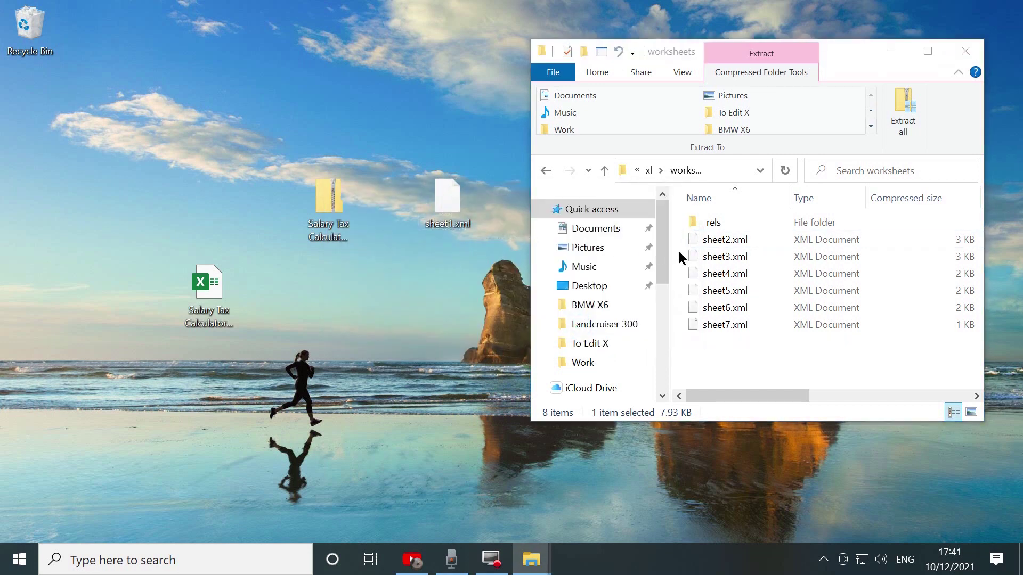
{"action": "left_click_drag", "start_coordinate": [718, 262], "coordinate": [741, 266]}
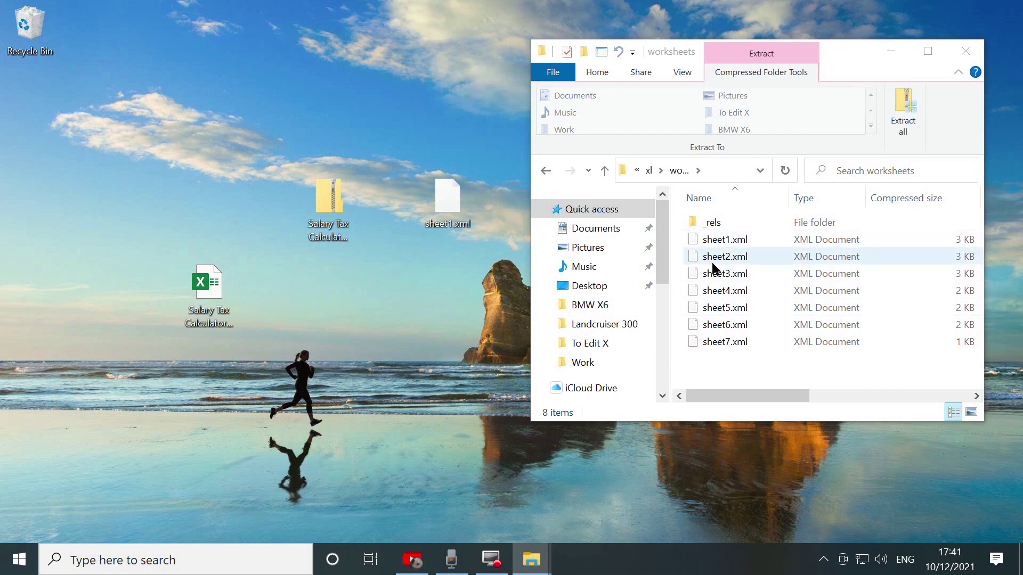
- Delete the desktop sheet1.xml copy and open the archived sheet2.xml for viewing
{"action": "right_click", "coordinate": [449, 204]}
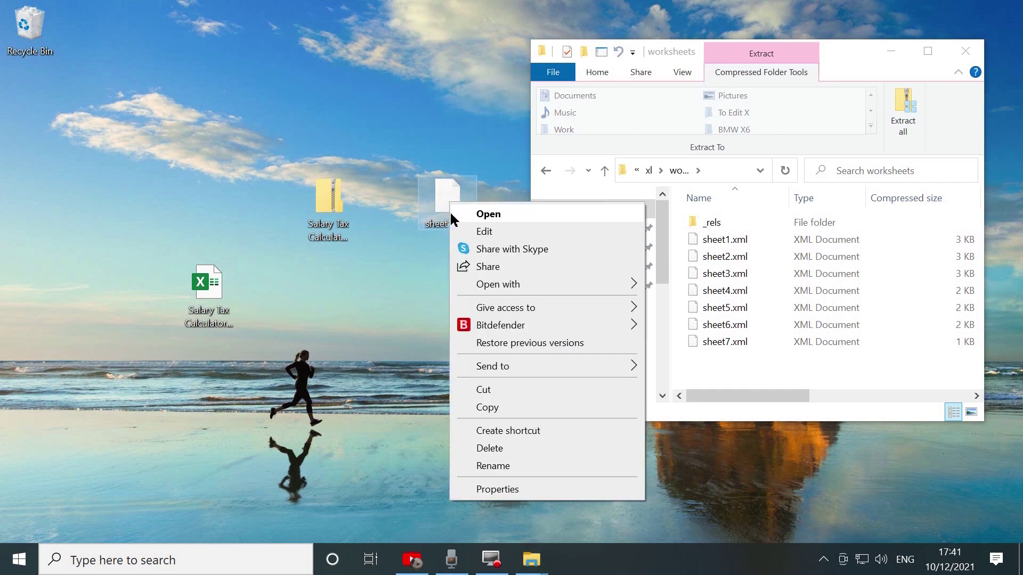
{"action": "left_click", "coordinate": [502, 449]}
{"action": "left_click", "coordinate": [573, 332]}
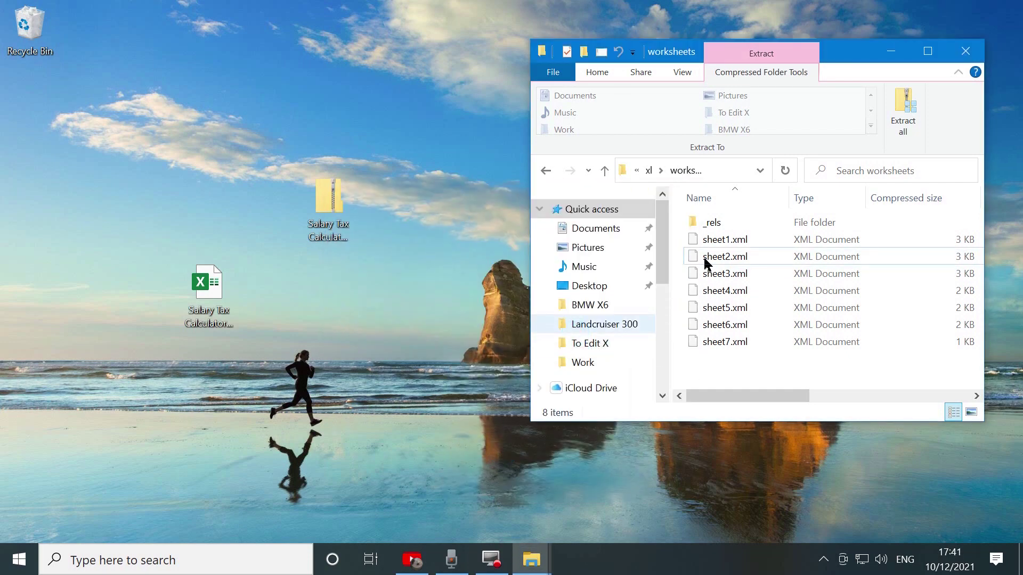
{"action": "left_click", "coordinate": [706, 263]}
{"action": "double_click", "coordinate": [705, 262]}
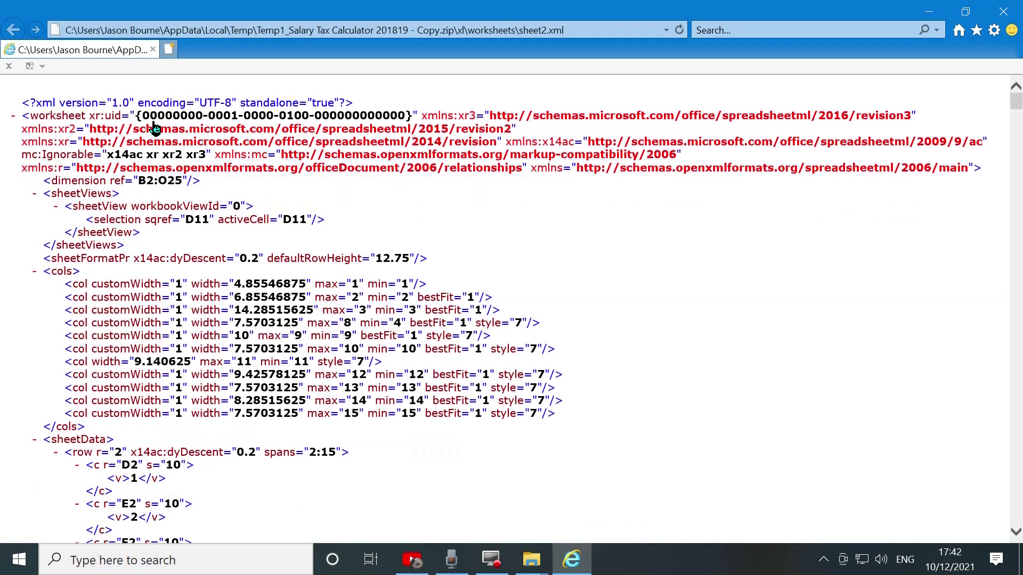
- Search sheet2.xml for 'protect' to locate its sheetProtection tag, then close Internet Explorer
{"action": "key", "text": "ctrl+f"}
{"action": "type", "text": "protect"}
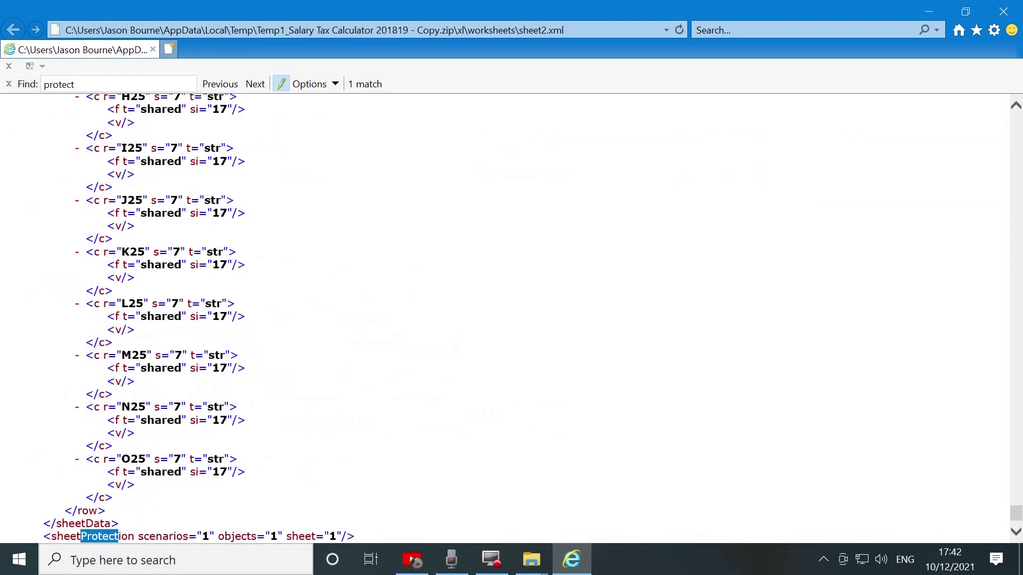
{"action": "scroll", "coordinate": [237, 277], "scroll_direction": "down", "scroll_amount": 3}
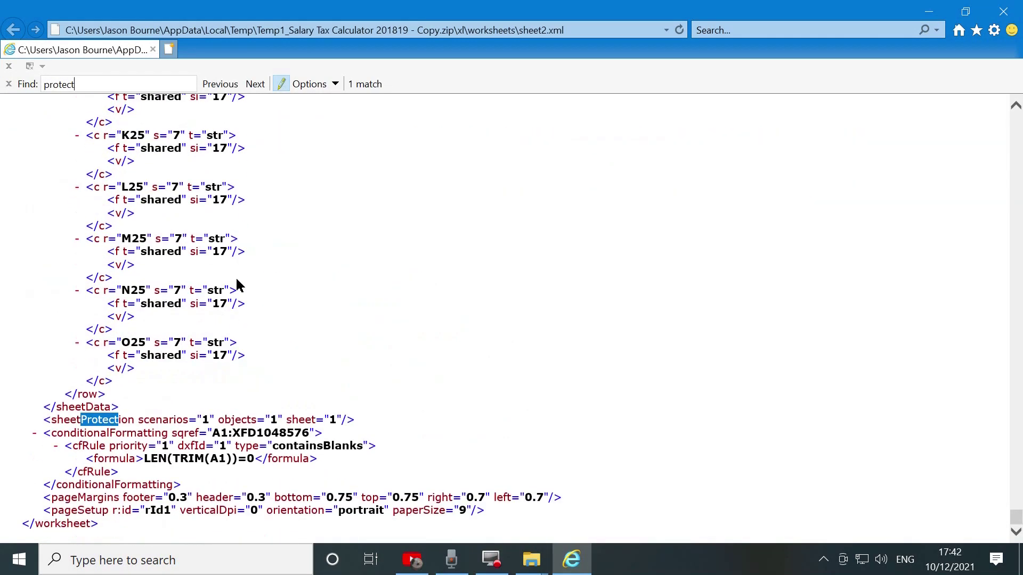
{"action": "left_click", "coordinate": [1003, 12]}
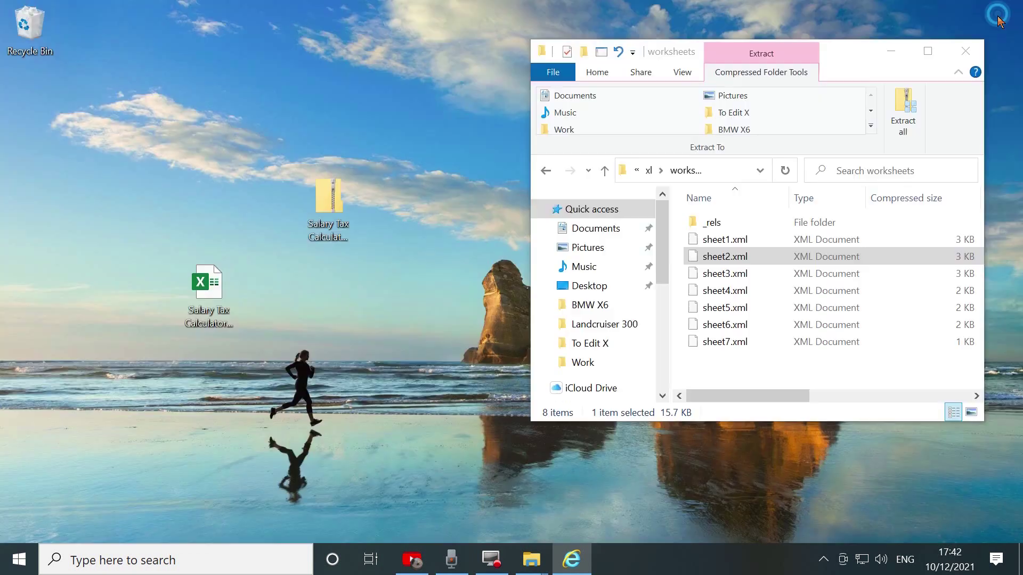
- Drag sheet2.xml from the worksheets folder to the desktop and open it with Notepad
{"action": "left_click_drag", "start_coordinate": [730, 255], "coordinate": [455, 266]}
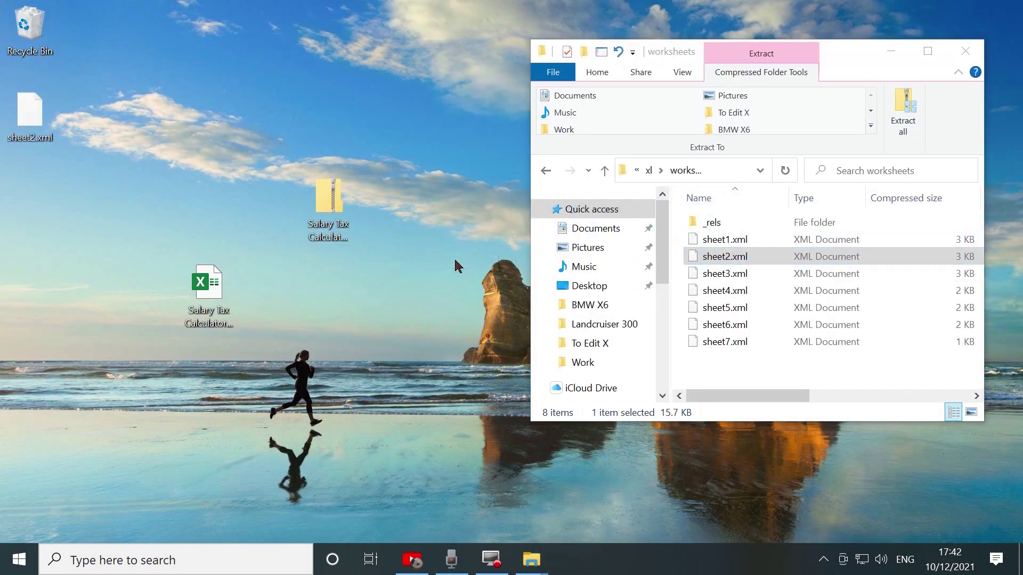
{"action": "left_click_drag", "start_coordinate": [32, 114], "coordinate": [392, 296]}
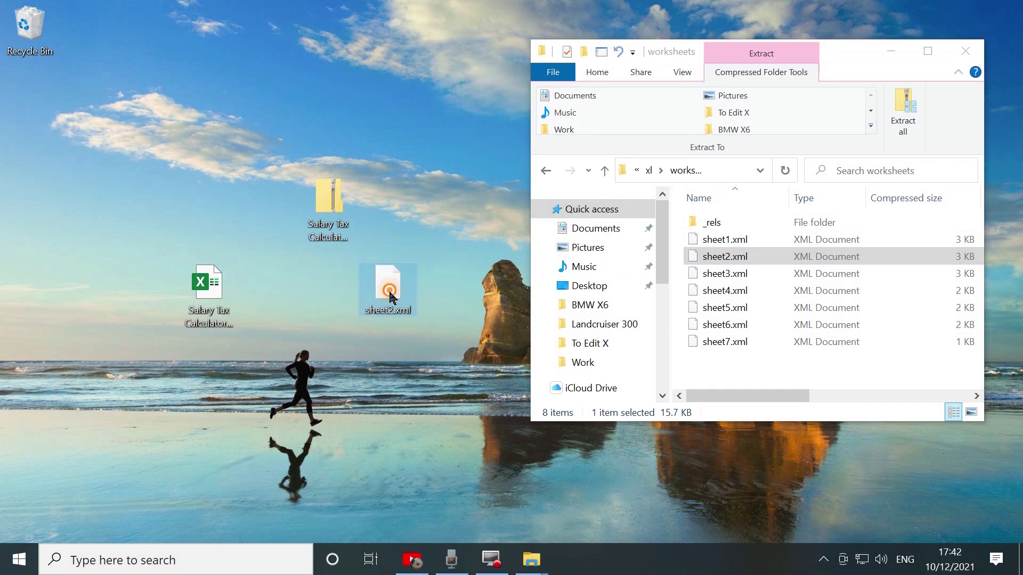
{"action": "right_click", "coordinate": [390, 297]}
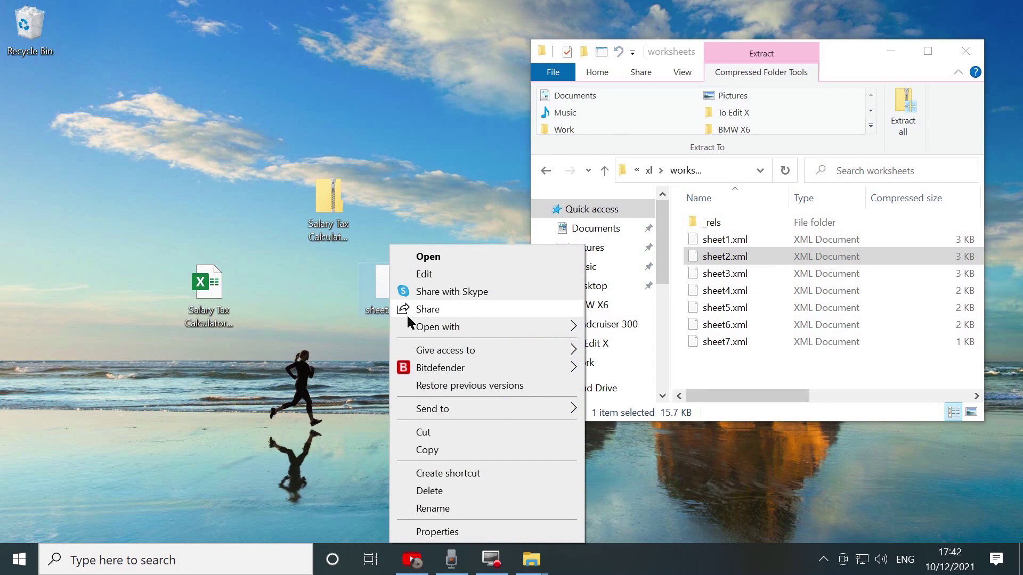
{"action": "mouse_move", "coordinate": [425, 328]}
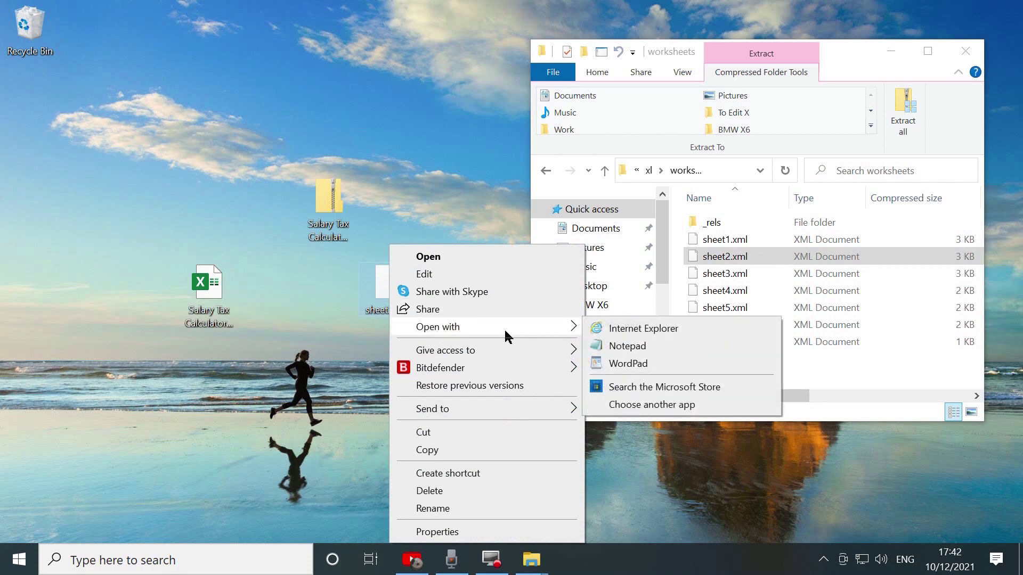
{"action": "left_click", "coordinate": [628, 346]}
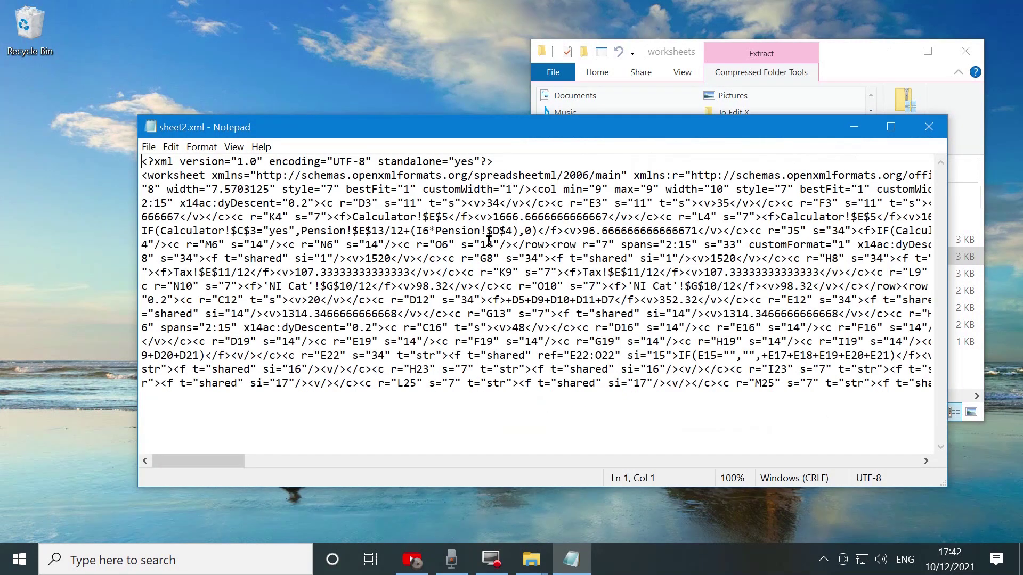
- Find the sheetProtection element in sheet2.xml and delete the whole tag
{"action": "left_click", "coordinate": [489, 237]}
{"action": "key", "text": "ctrl+f"}
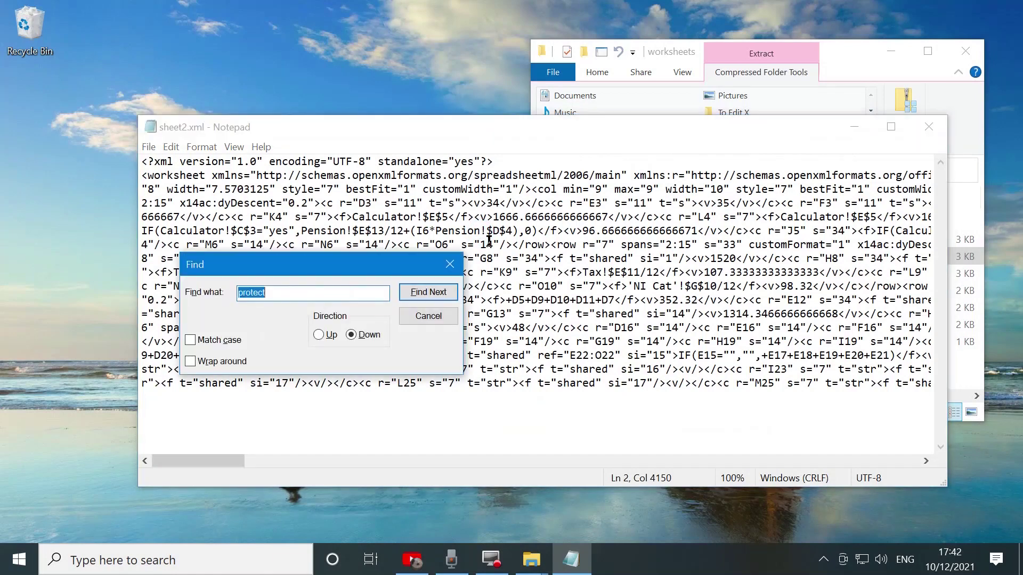
{"action": "left_click", "coordinate": [429, 292]}
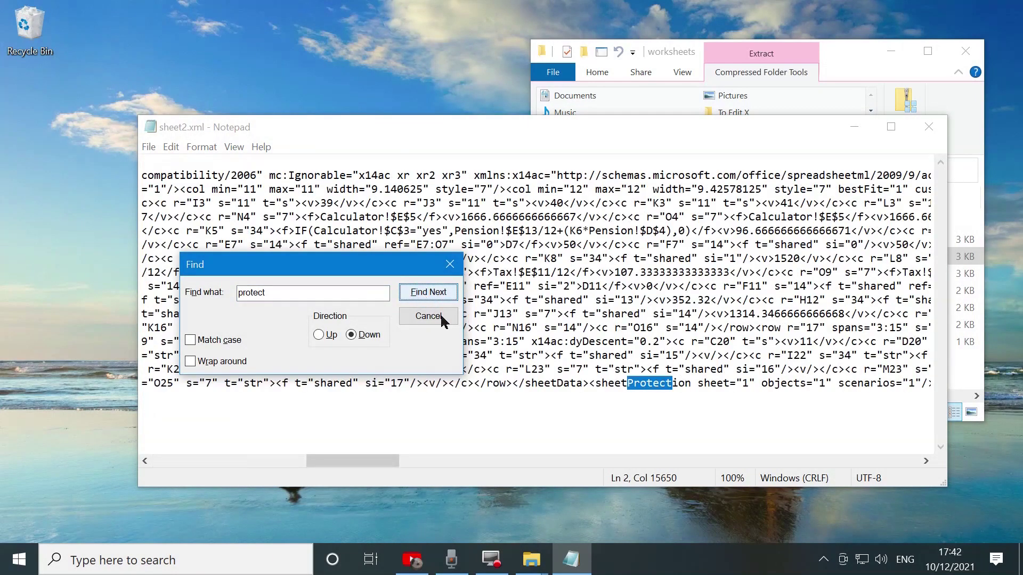
{"action": "left_click", "coordinate": [450, 264]}
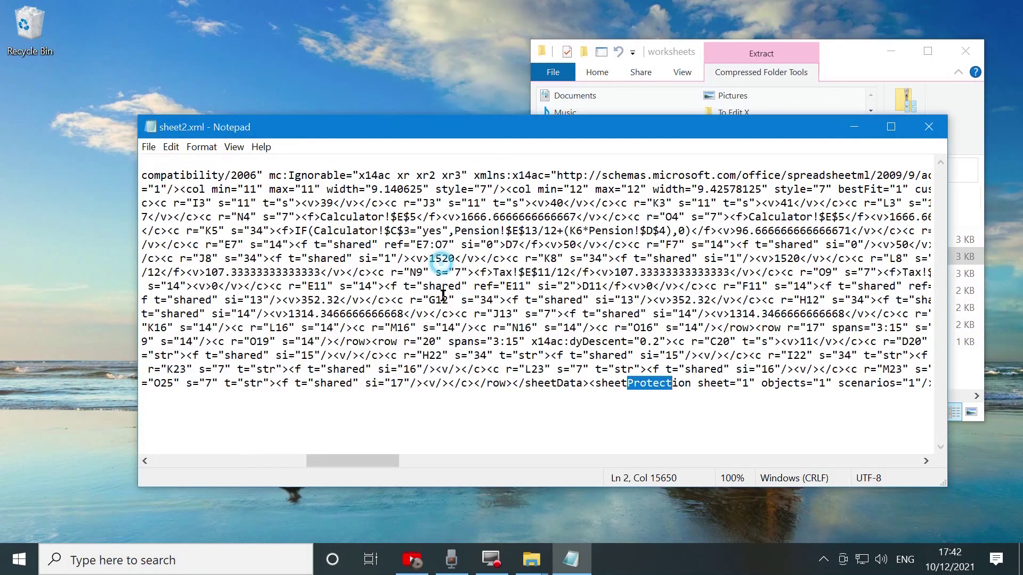
{"action": "left_click_drag", "start_coordinate": [371, 465], "coordinate": [394, 466]}
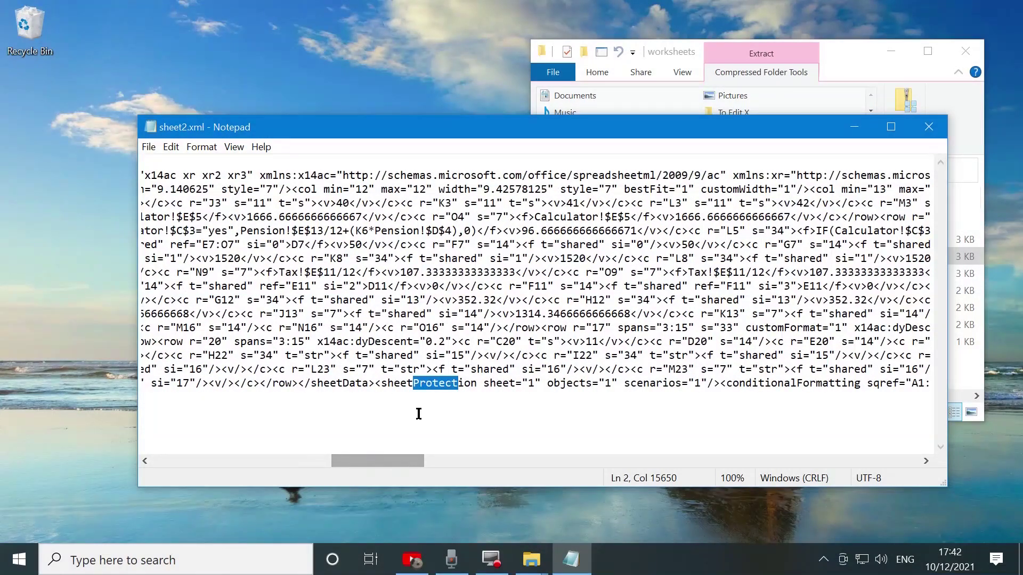
{"action": "left_click_drag", "start_coordinate": [376, 385], "coordinate": [727, 398]}
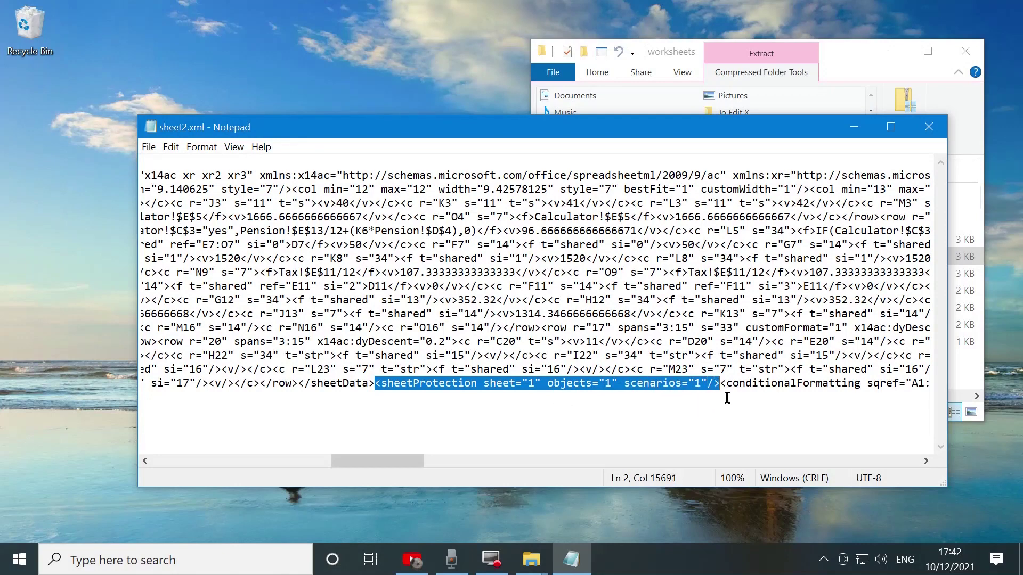
{"action": "key", "text": "Delete"}
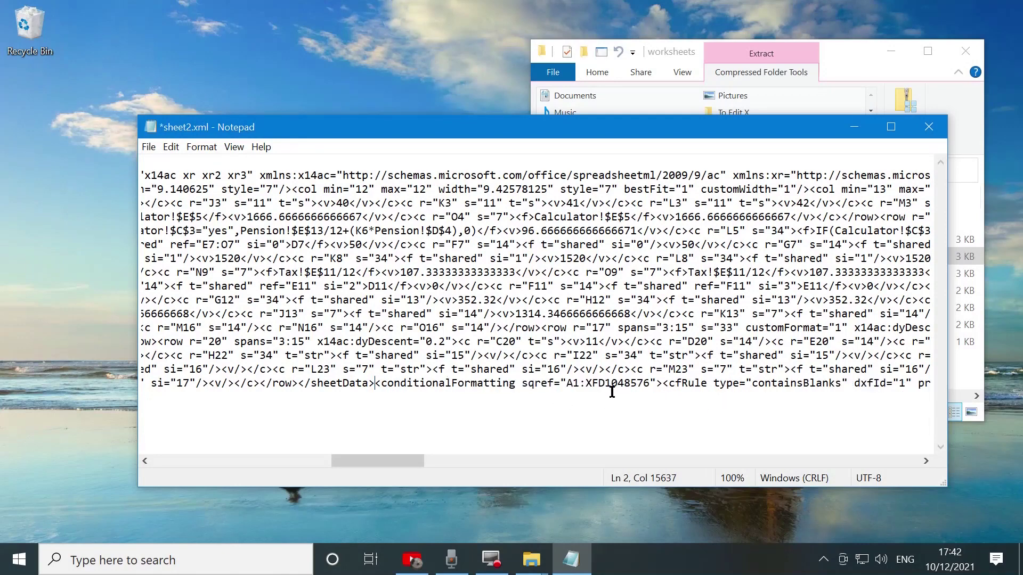
- Save the edited sheet2.xml and close Notepad
{"action": "left_click", "coordinate": [149, 147]}
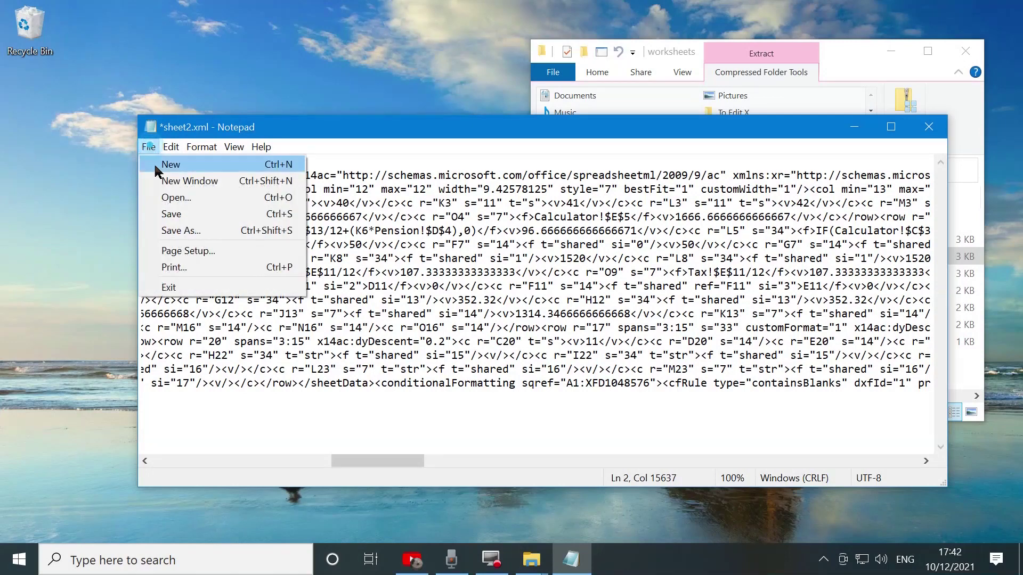
{"action": "left_click", "coordinate": [167, 216]}
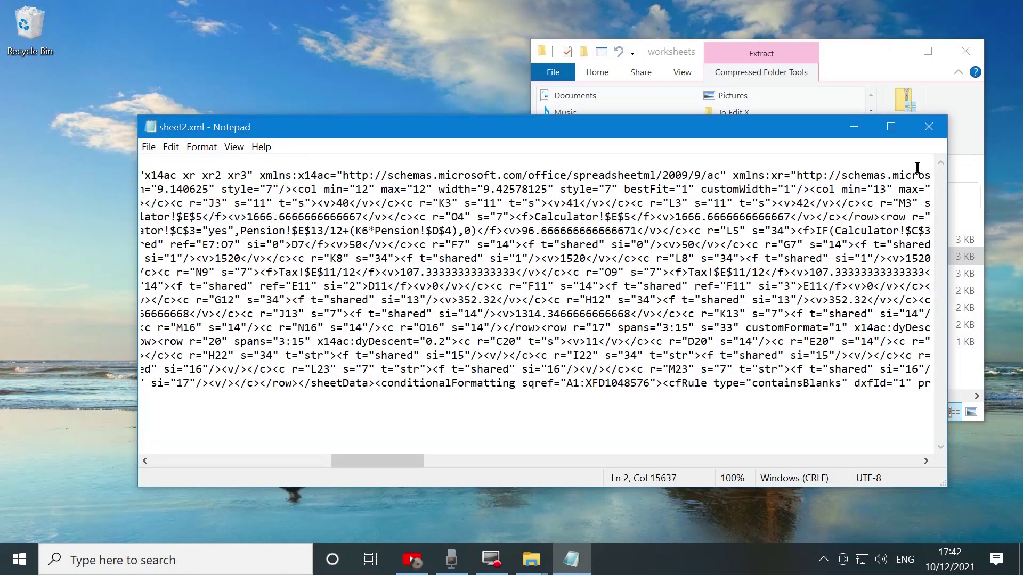
{"action": "left_click", "coordinate": [928, 126]}
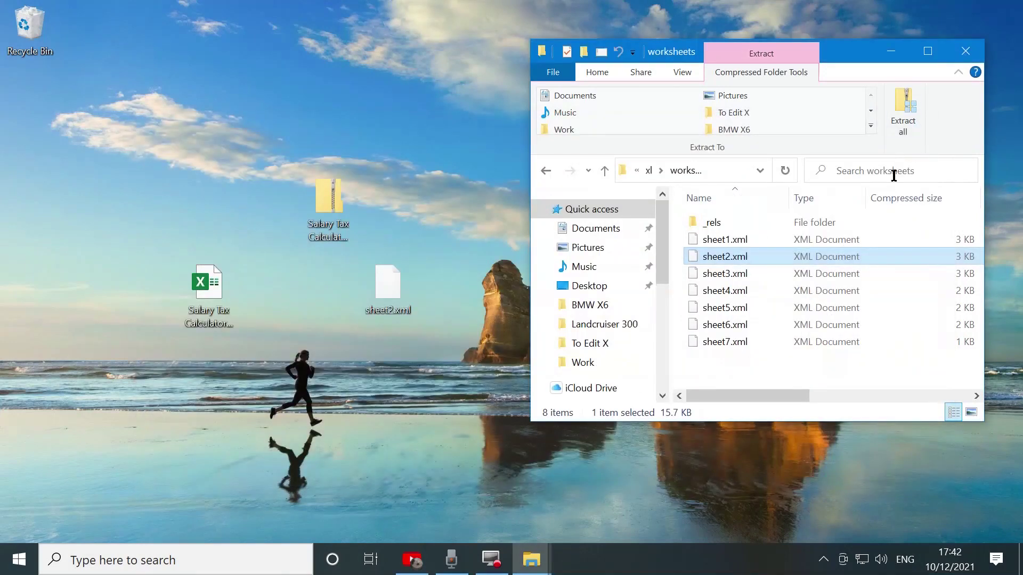
- Delete the zip's original sheet2.xml, drag in the edited desktop copy, and open it
{"action": "right_click", "coordinate": [723, 261]}
{"action": "left_click", "coordinate": [748, 332]}
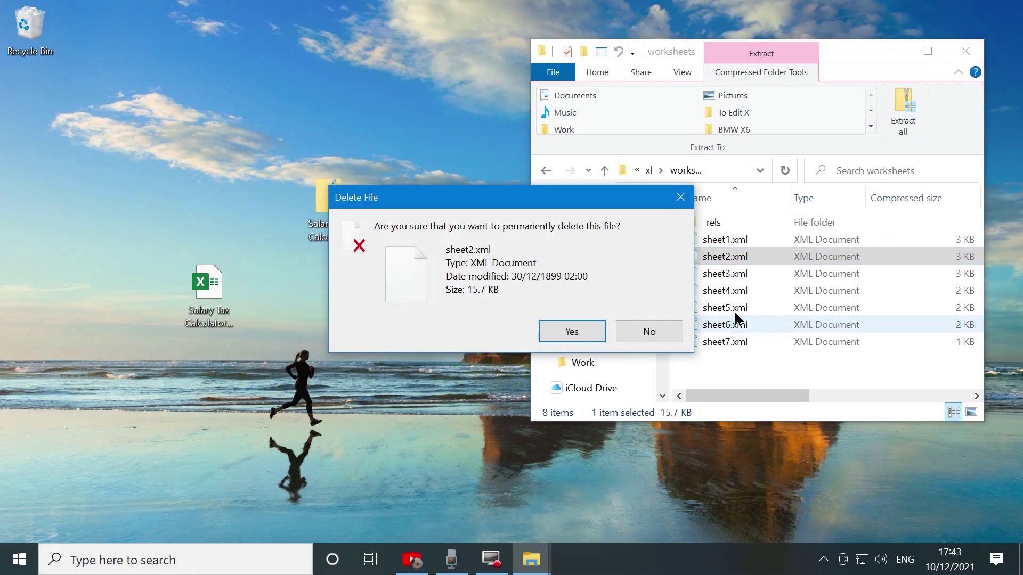
{"action": "left_click", "coordinate": [585, 338]}
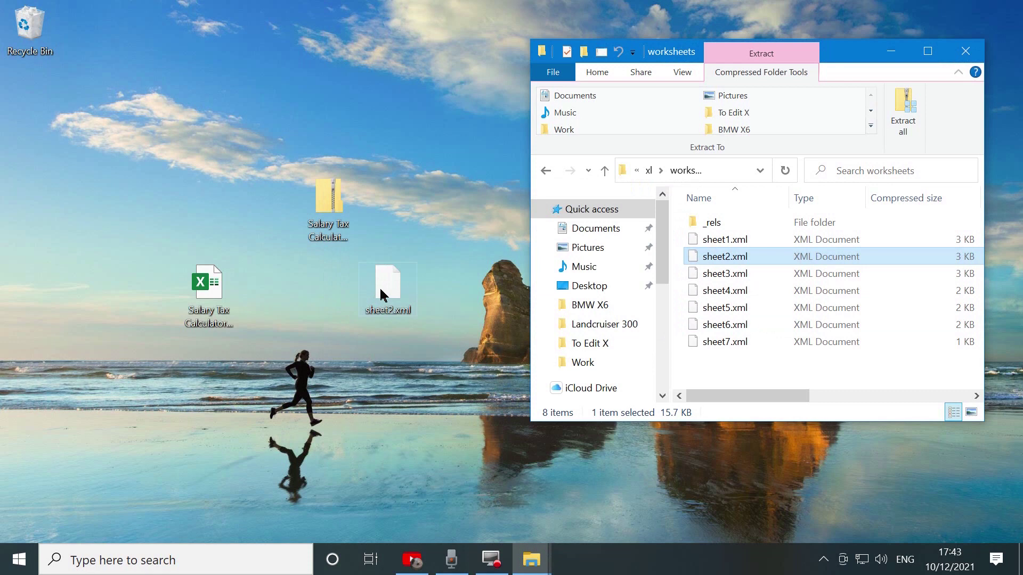
{"action": "left_click_drag", "start_coordinate": [389, 285], "coordinate": [710, 272]}
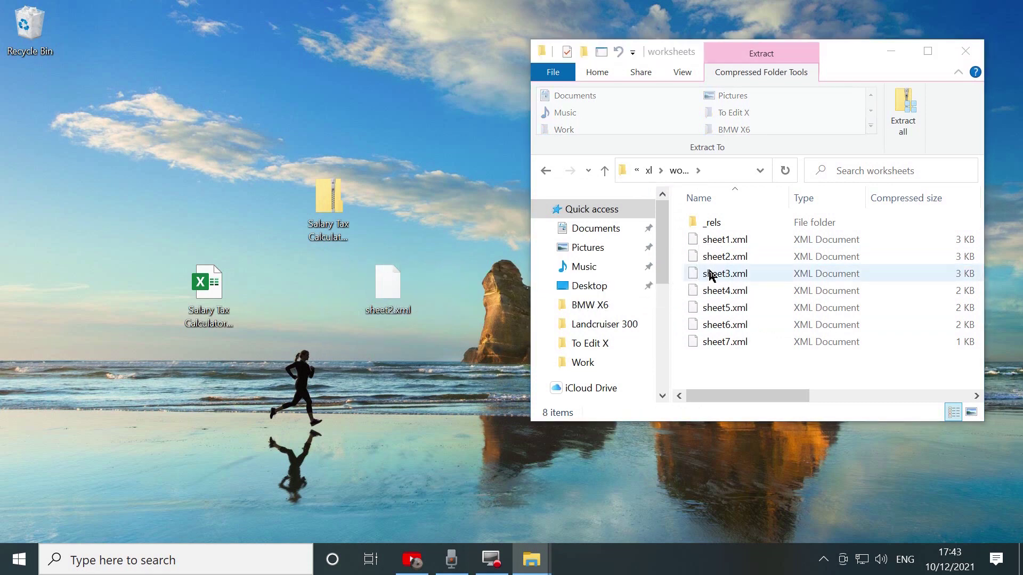
{"action": "left_click", "coordinate": [717, 255]}
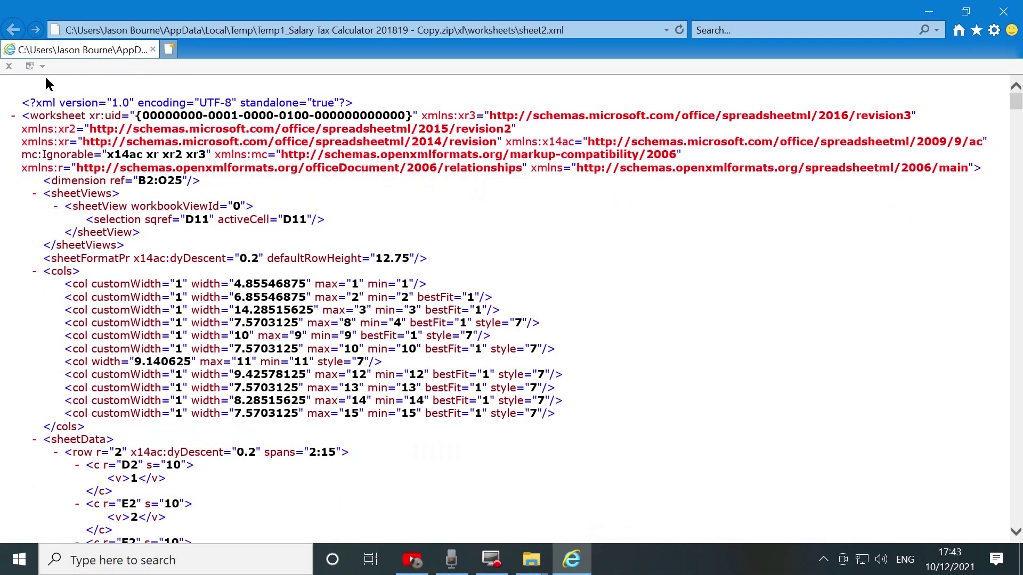
- Confirm a search for 'pro' finds no matches in sheet2.xml, then close Internet Explorer
{"action": "key", "text": "ctrl+f"}
{"action": "type", "text": "protect"}
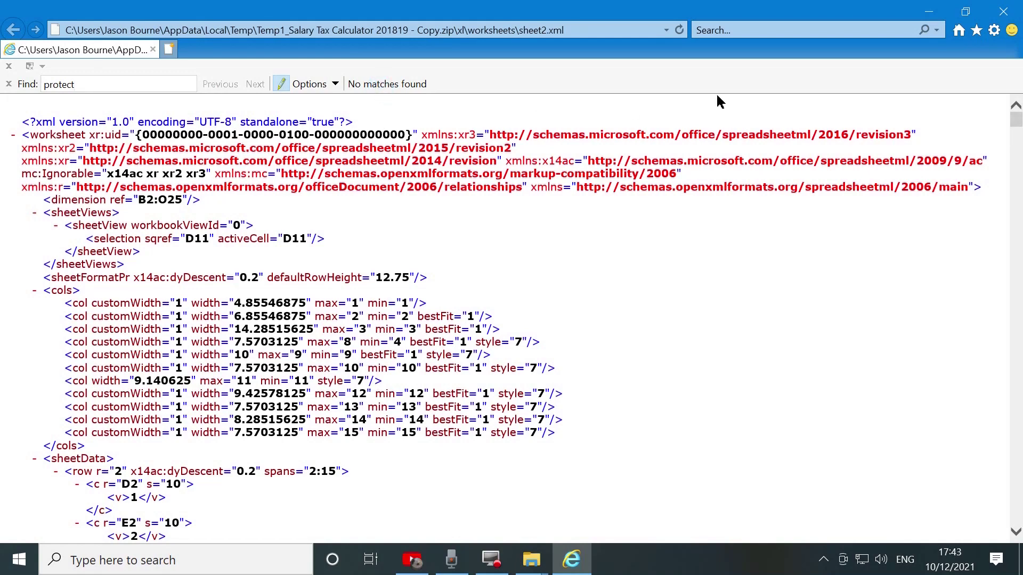
{"action": "left_click", "coordinate": [1003, 11]}
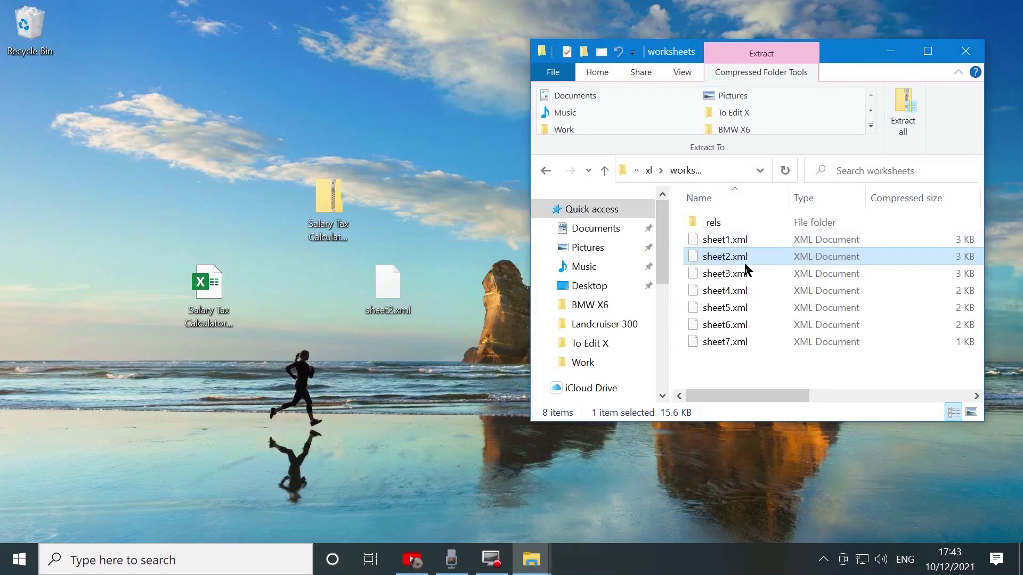
- Delete the leftover sheet2.xml copy from the desktop
{"action": "left_click", "coordinate": [734, 278]}
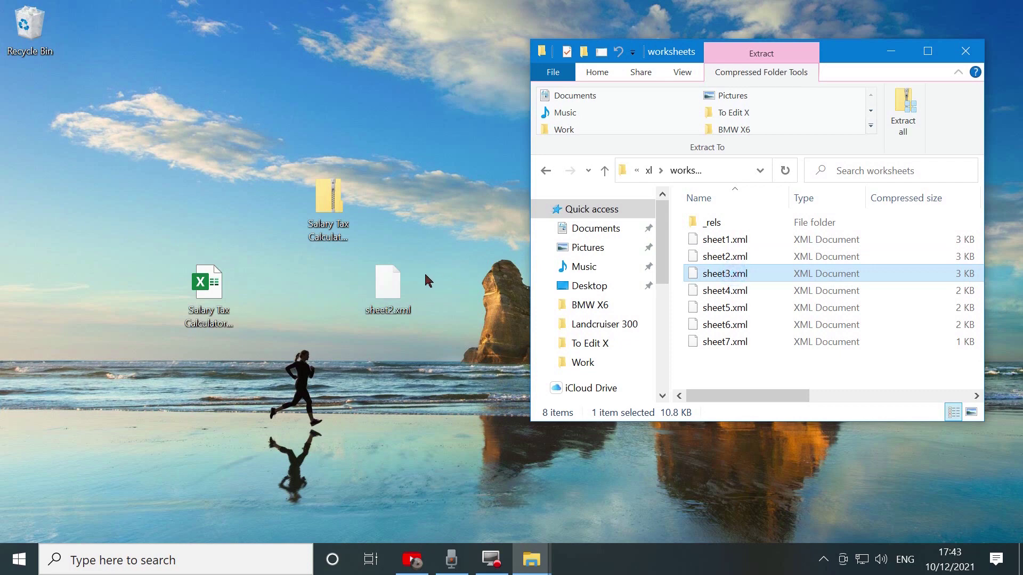
{"action": "double_click", "coordinate": [412, 295]}
{"action": "right_click", "coordinate": [404, 290]}
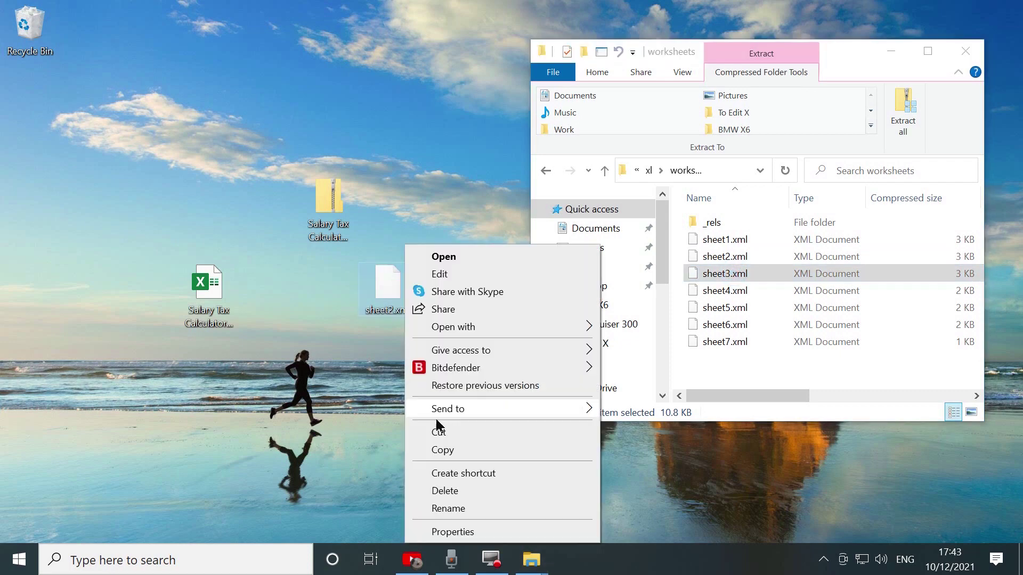
{"action": "left_click", "coordinate": [439, 487]}
{"action": "left_click", "coordinate": [554, 335]}
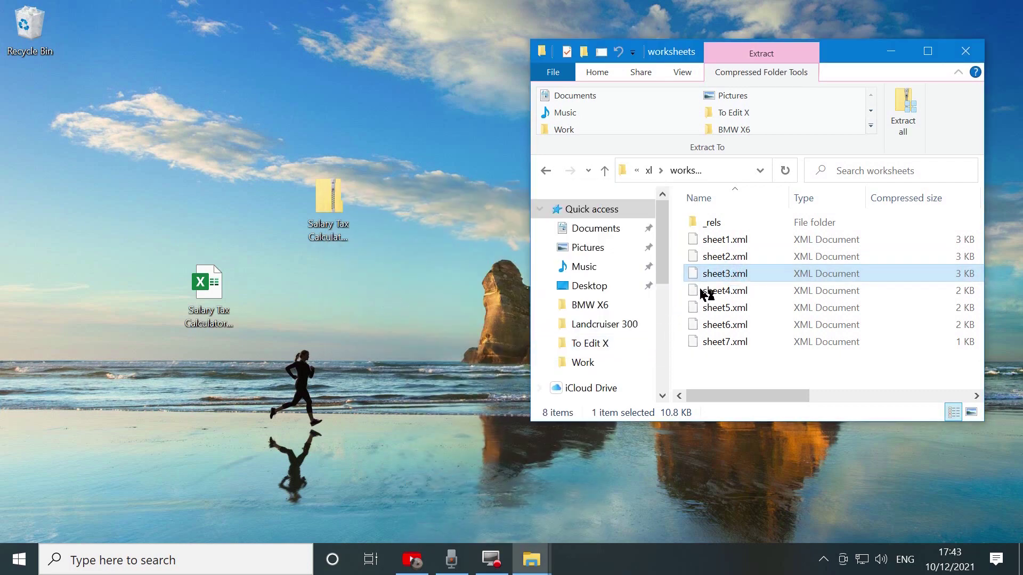
- Copy sheet3.xml to the desktop, delete the desktop sheet7.xml copy, and close the zip window
{"action": "left_click_drag", "start_coordinate": [711, 279], "coordinate": [459, 283]}
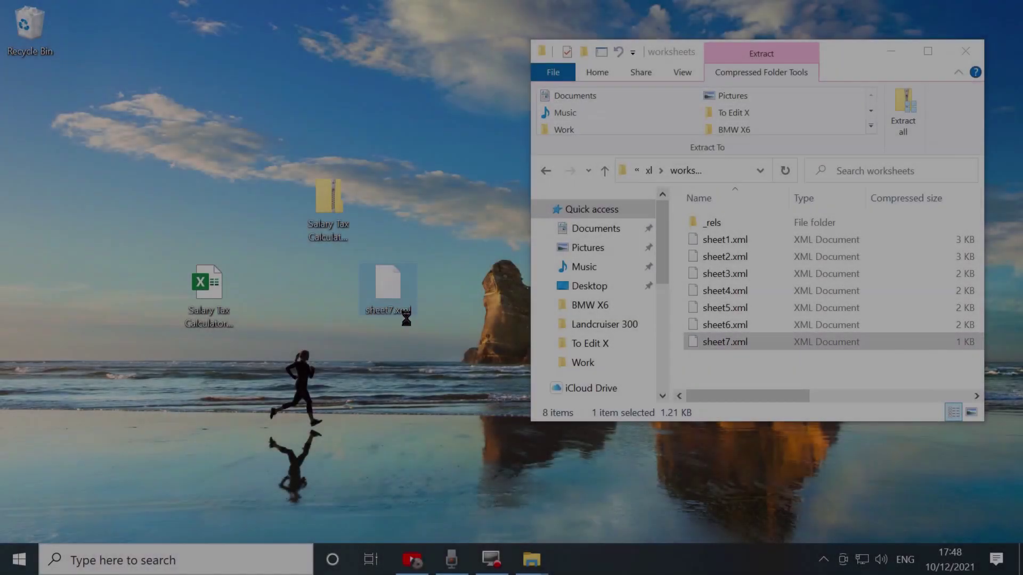
{"action": "right_click", "coordinate": [394, 299]}
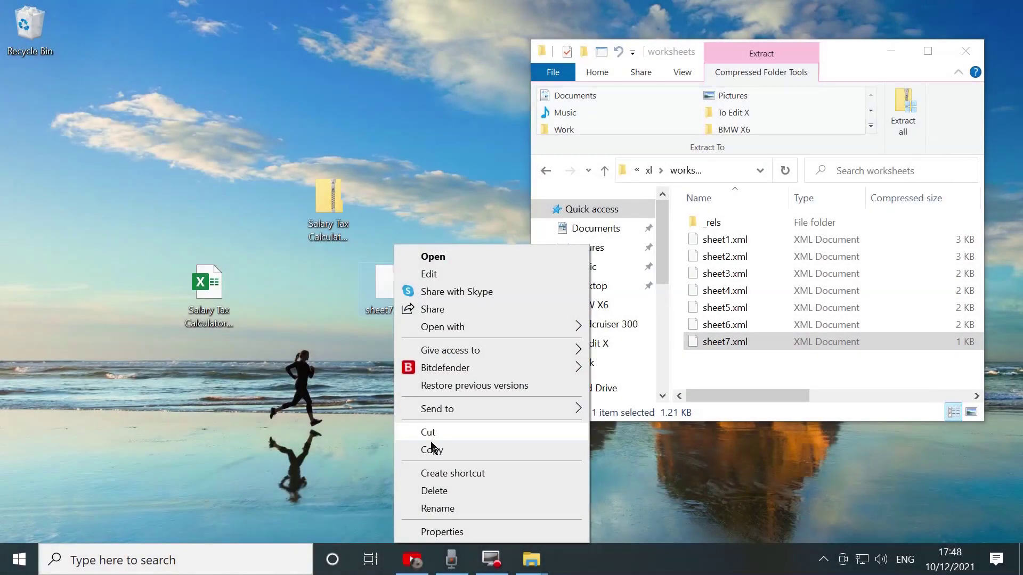
{"action": "left_click", "coordinate": [434, 490]}
{"action": "left_click", "coordinate": [572, 333]}
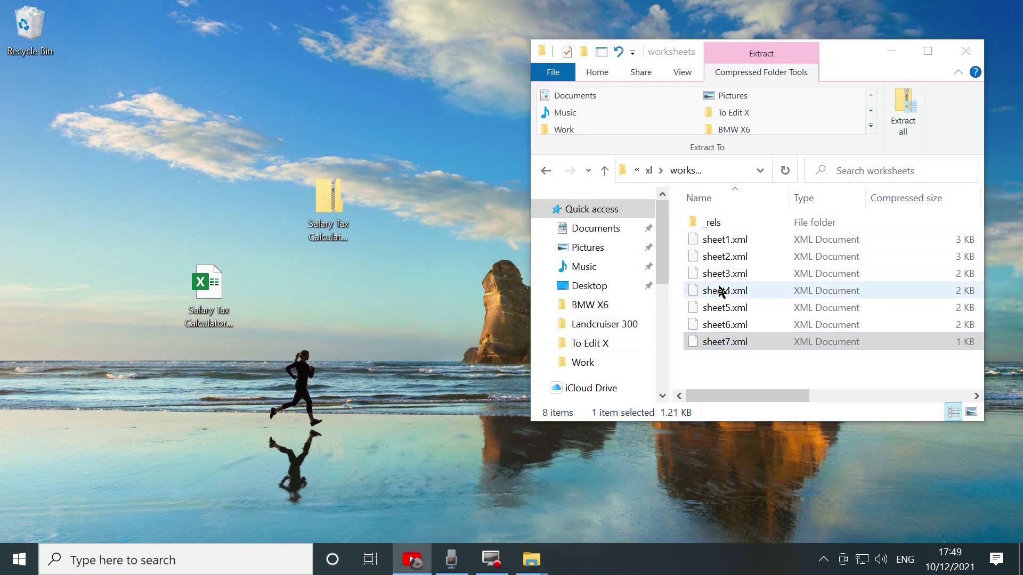
{"action": "left_click", "coordinate": [729, 344]}
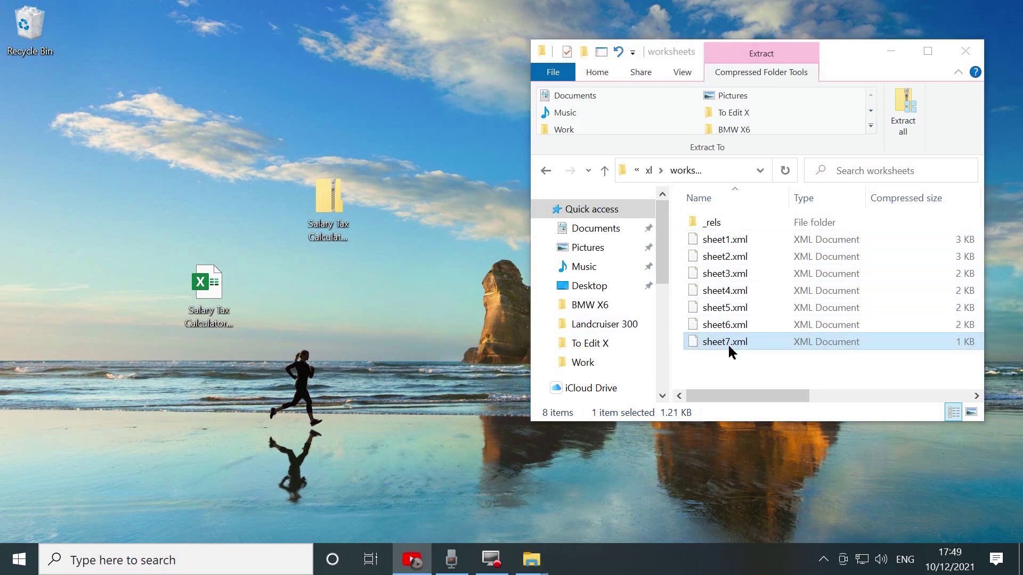
{"action": "left_click", "coordinate": [965, 53]}
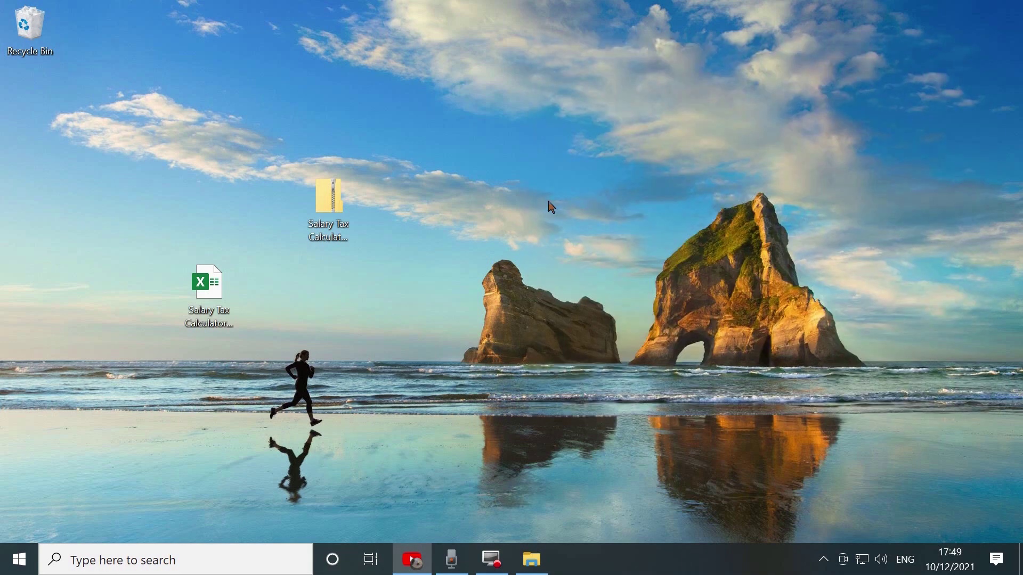
- Change the copy's extension from zip to xlsx, accept the warning, and open it in Excel
{"action": "left_click", "coordinate": [337, 232]}
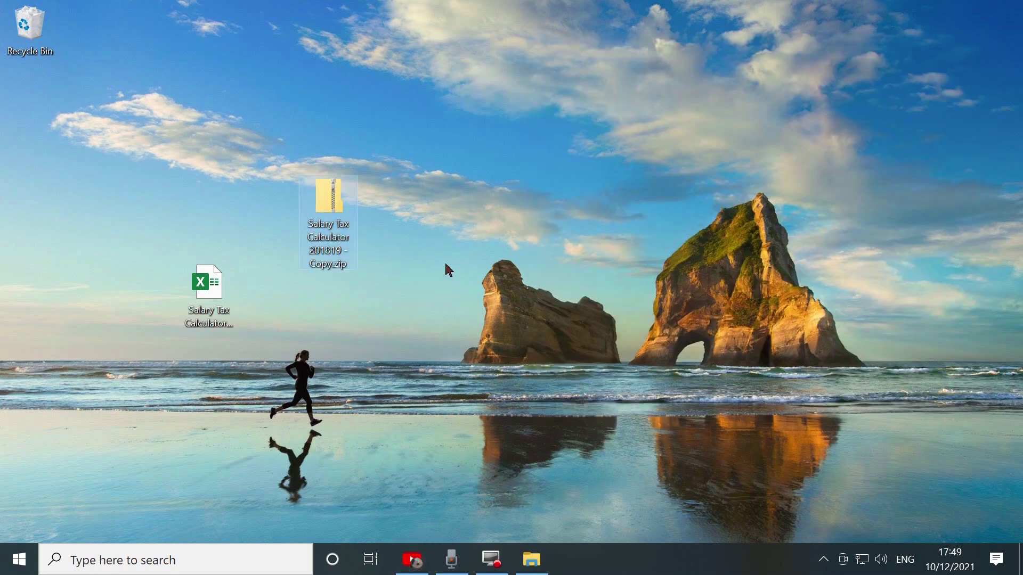
{"action": "left_click", "coordinate": [346, 264]}
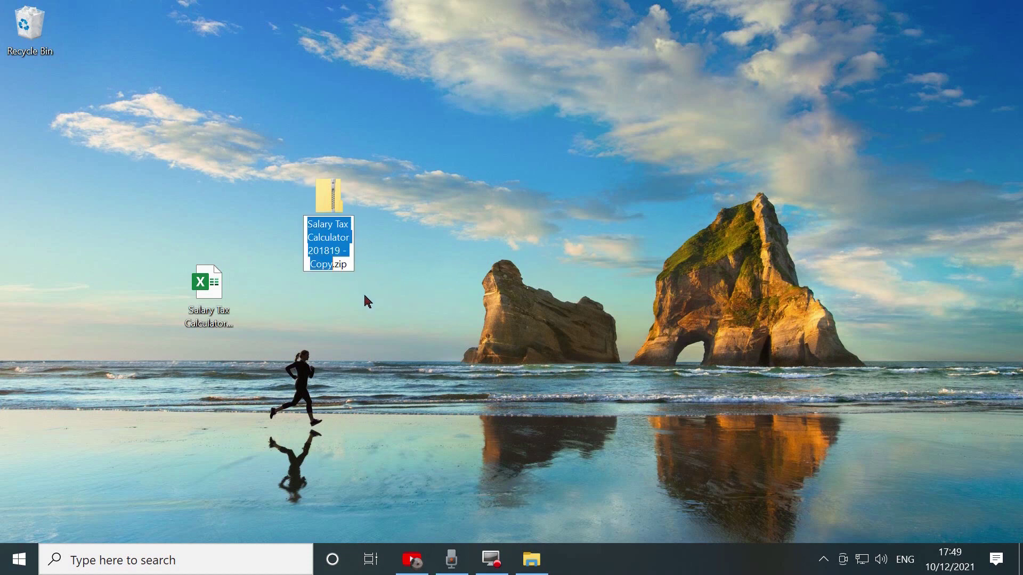
{"action": "left_click", "coordinate": [346, 272]}
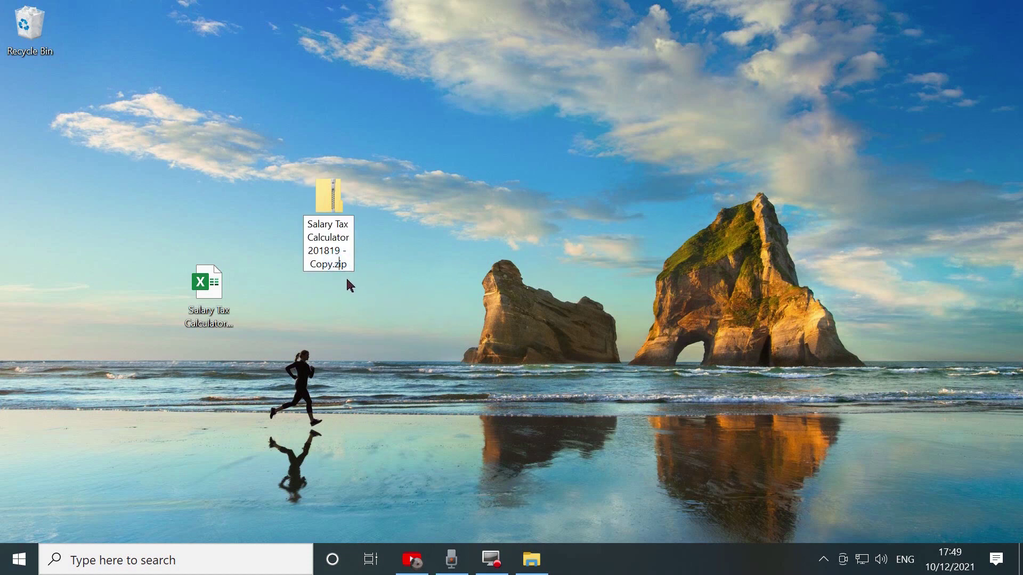
{"action": "left_click_drag", "start_coordinate": [345, 273], "coordinate": [371, 273]}
{"action": "key", "text": "BackSpace"}
{"action": "key", "text": "BackSpace"}
{"action": "type", "text": "xlsx"}
{"action": "left_click", "coordinate": [388, 307]}
{"action": "left_click_drag", "start_coordinate": [507, 204], "coordinate": [564, 204]}
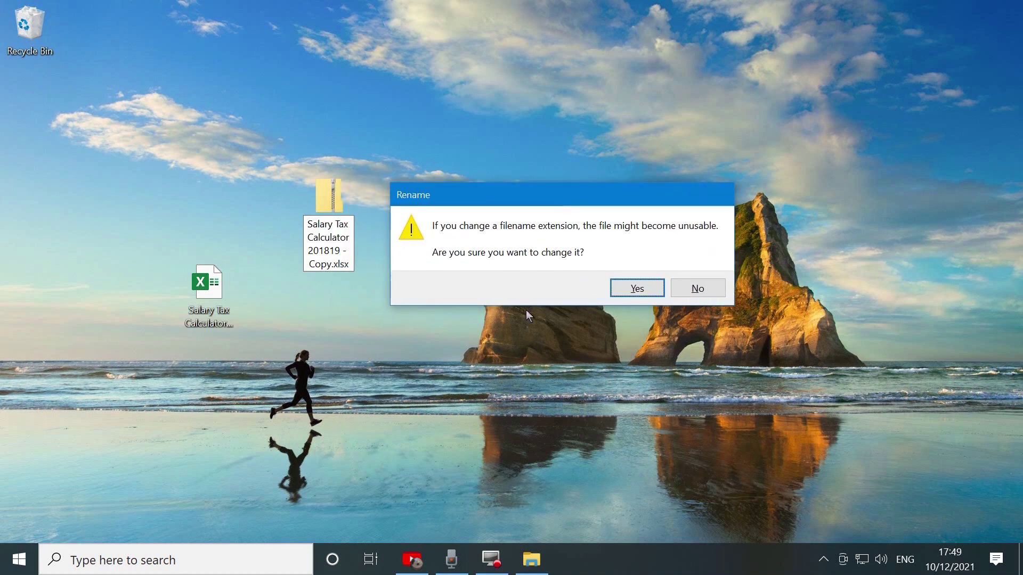
{"action": "left_click", "coordinate": [635, 292]}
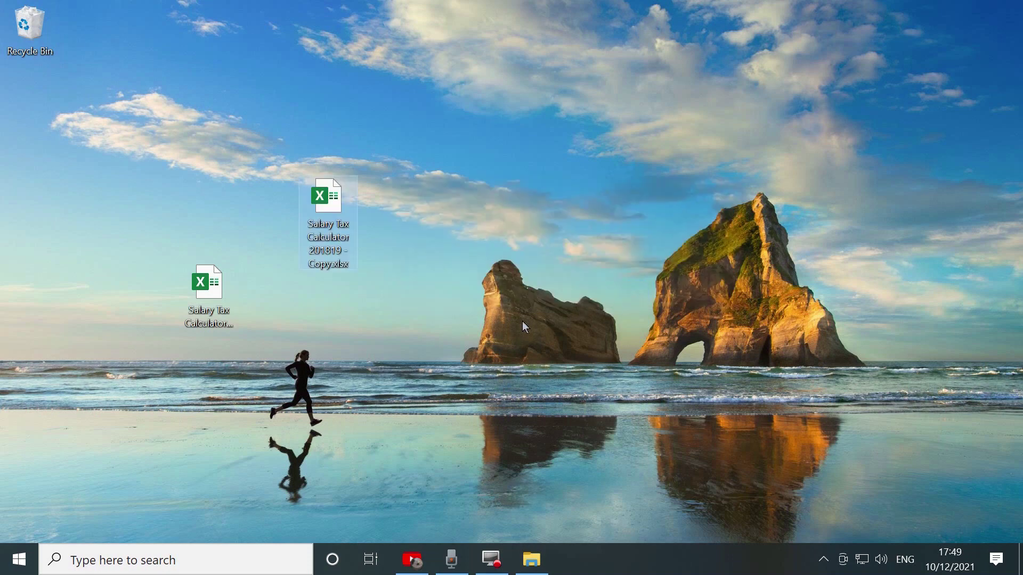
{"action": "double_click", "coordinate": [338, 256]}
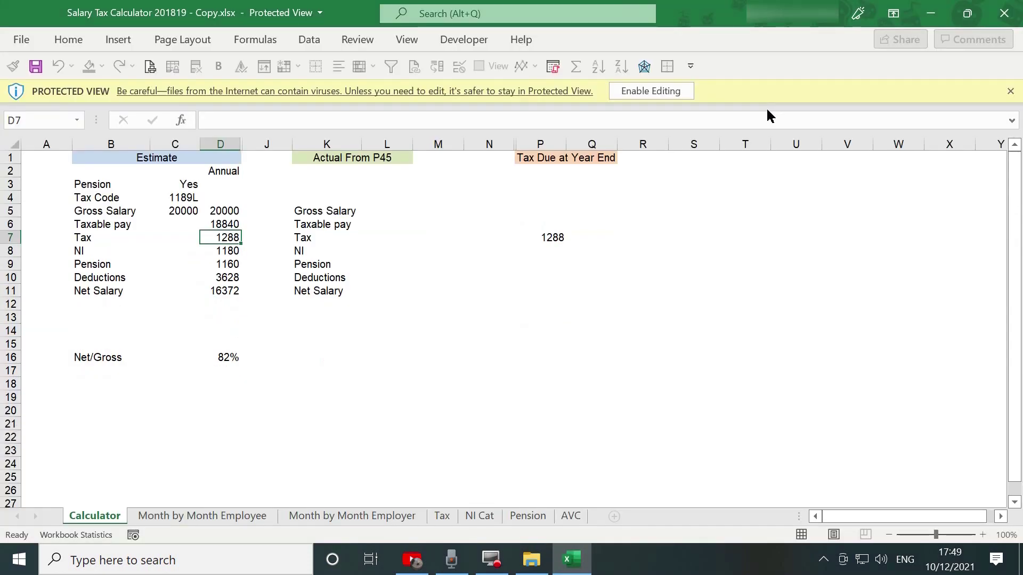
- Enable editing, test cell D7 by entering 1, then undo to restore 1288
{"action": "left_click", "coordinate": [666, 92]}
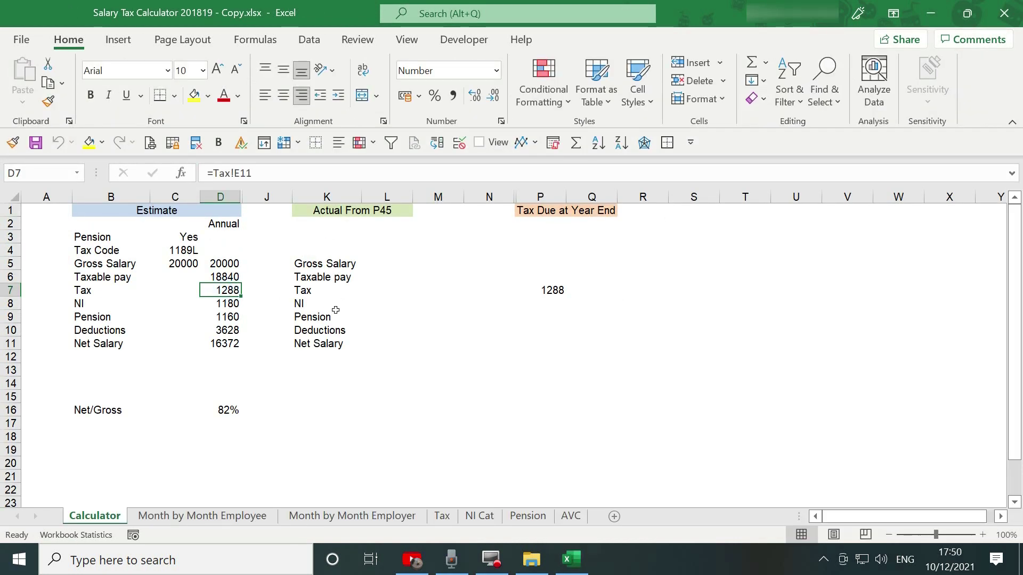
{"action": "type", "text": "1"}
{"action": "key", "text": "Return"}
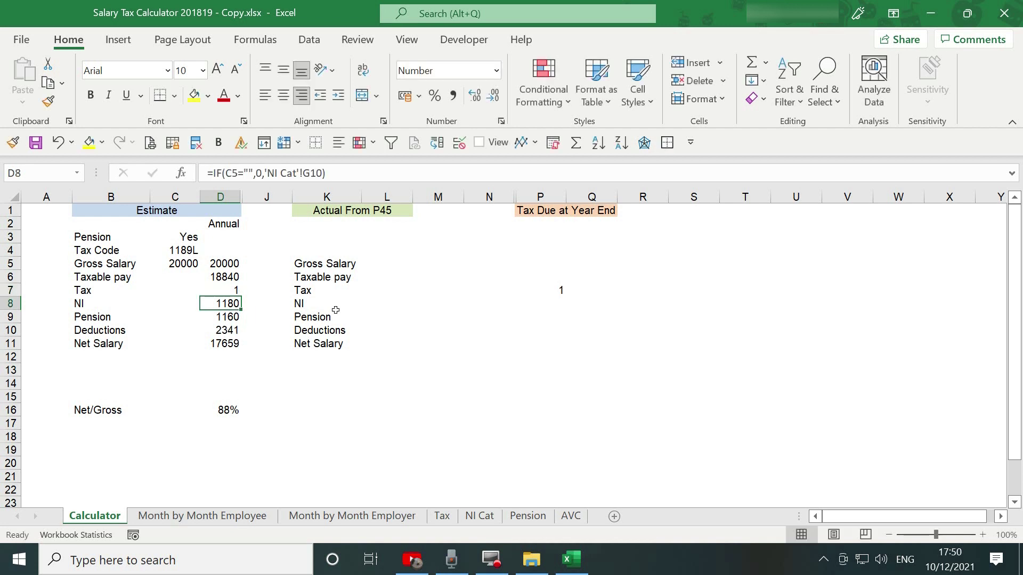
{"action": "left_click", "coordinate": [58, 143]}
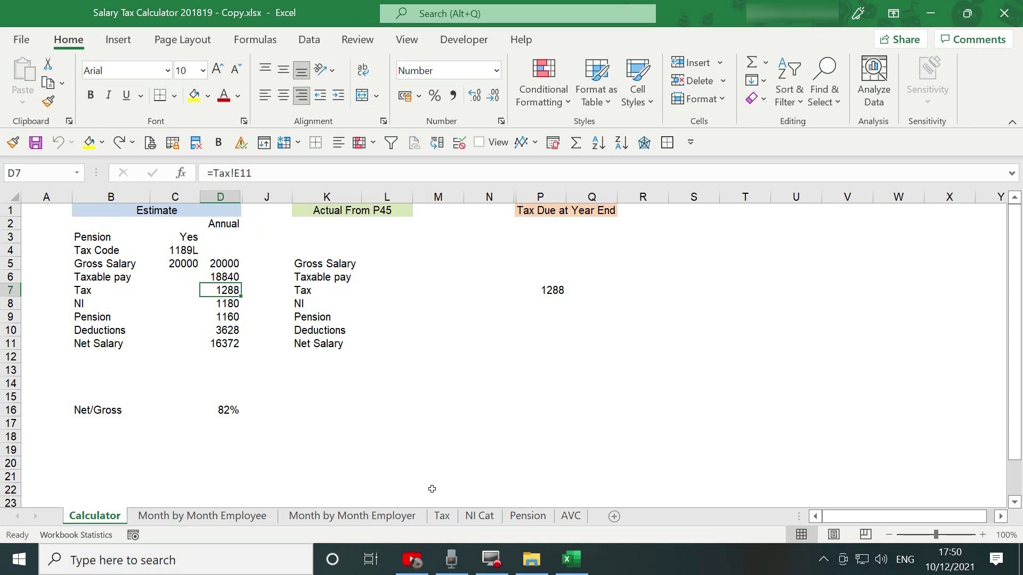
- Set the Tax sheet's basic rate limit in D8 to 40000 and save the workbook
{"action": "left_click", "coordinate": [444, 520]}
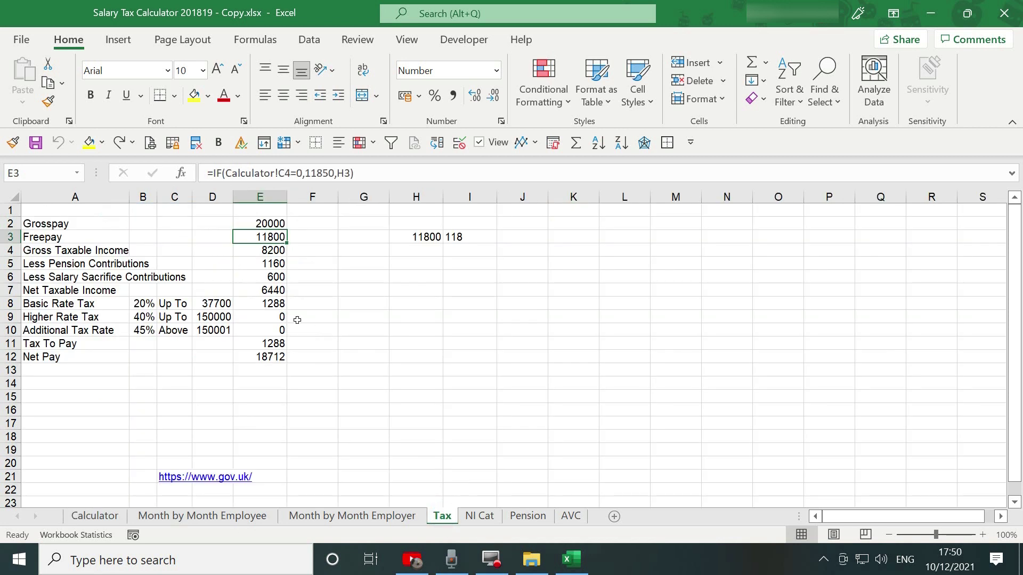
{"action": "left_click", "coordinate": [215, 306]}
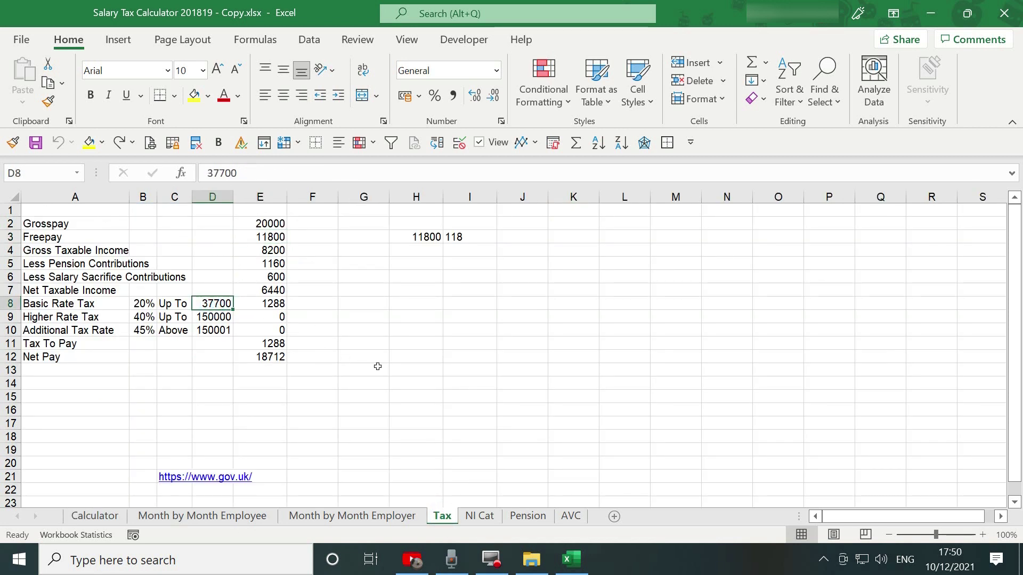
{"action": "type", "text": "400"}
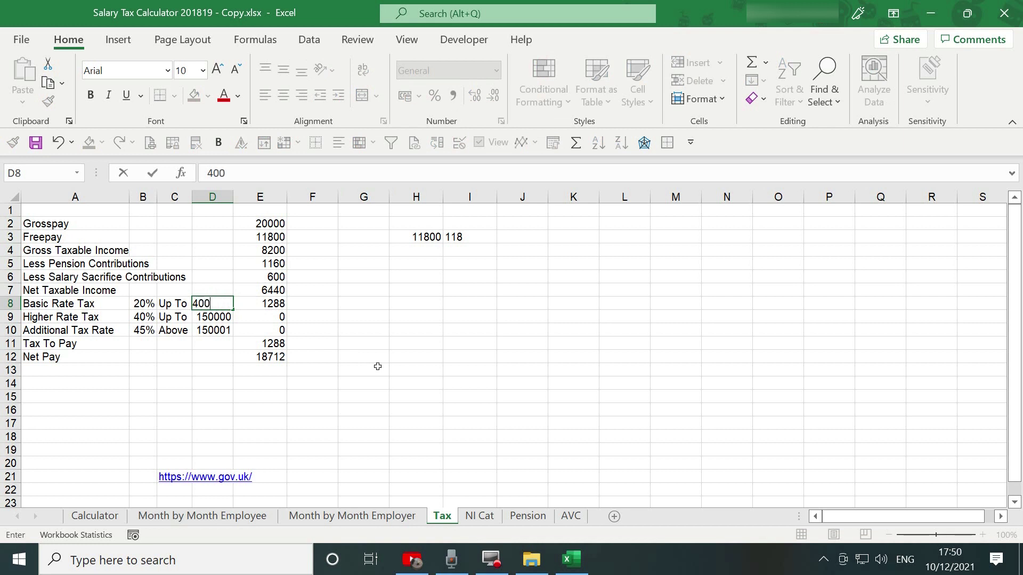
{"action": "key", "text": "Return"}
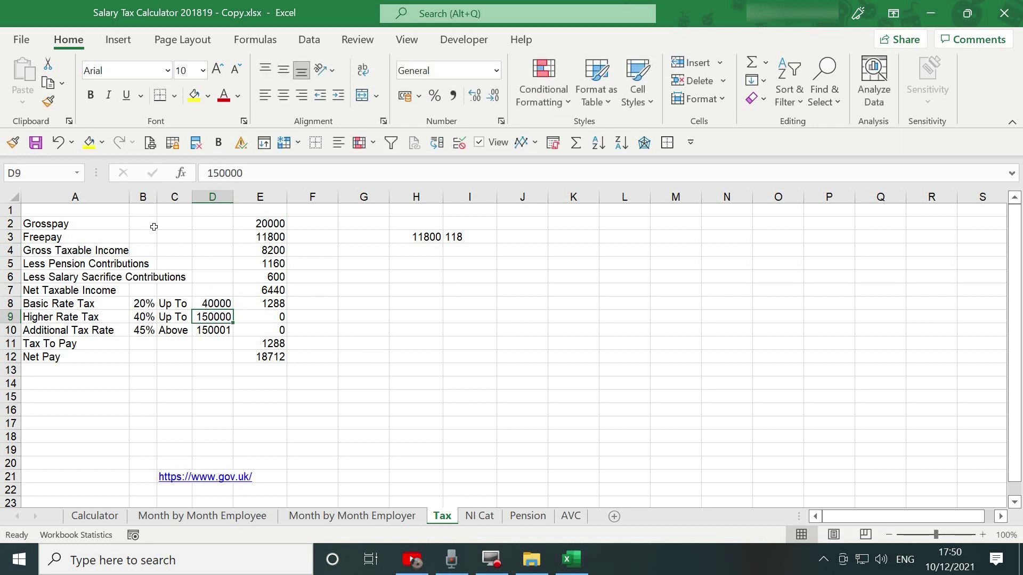
{"action": "left_click", "coordinate": [36, 143]}
- Enter a gross salary estimate of 21000 in C5 on the Calculator sheet
{"action": "left_click", "coordinate": [106, 517]}
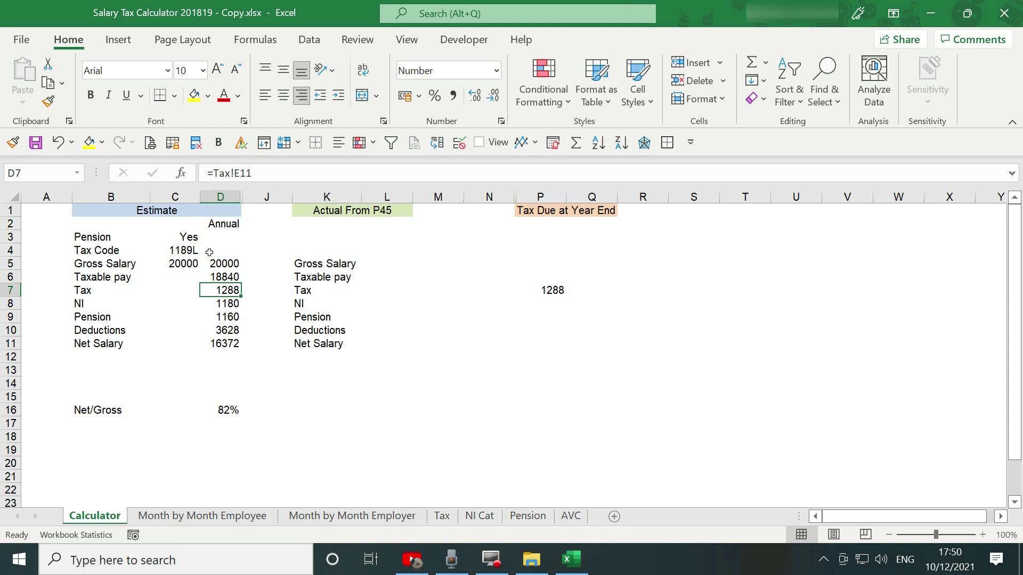
{"action": "left_click", "coordinate": [182, 265]}
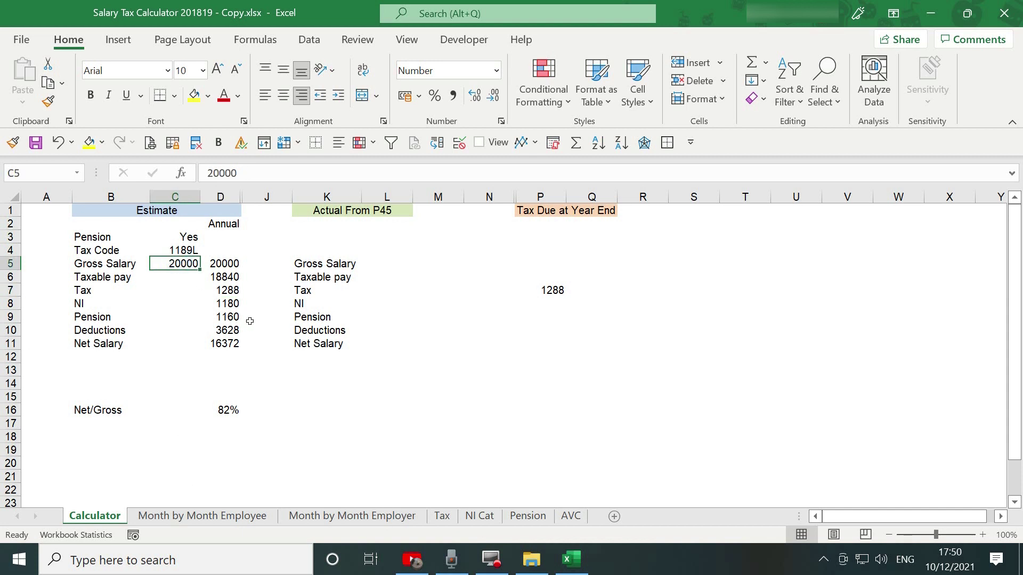
{"action": "type", "text": "21000"}
{"action": "key", "text": "Return"}
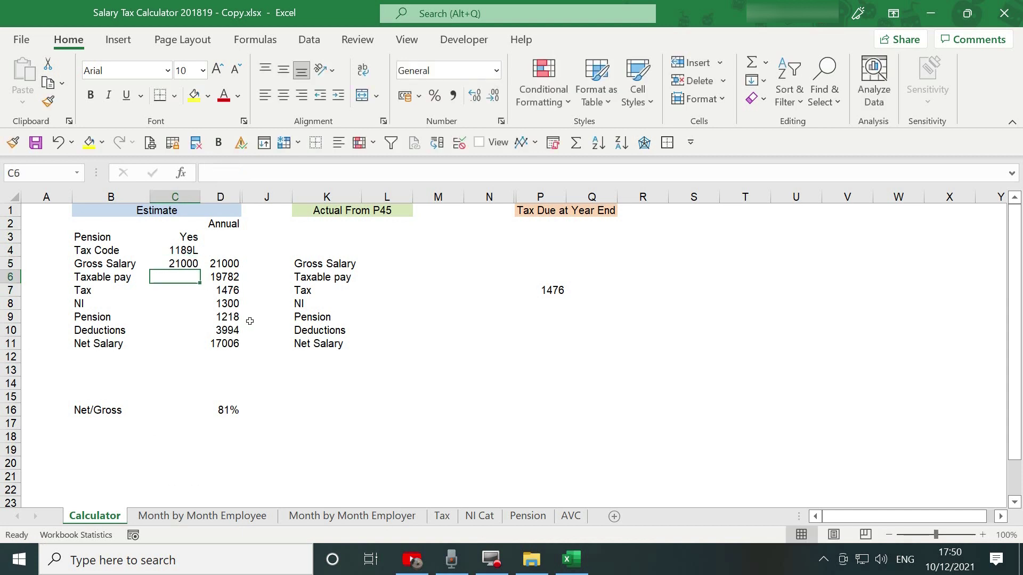
- Check the Month by Month, Tax, NI Cat, Pension and AVC sheets, then return to Calculator
{"action": "left_click", "coordinate": [194, 517]}
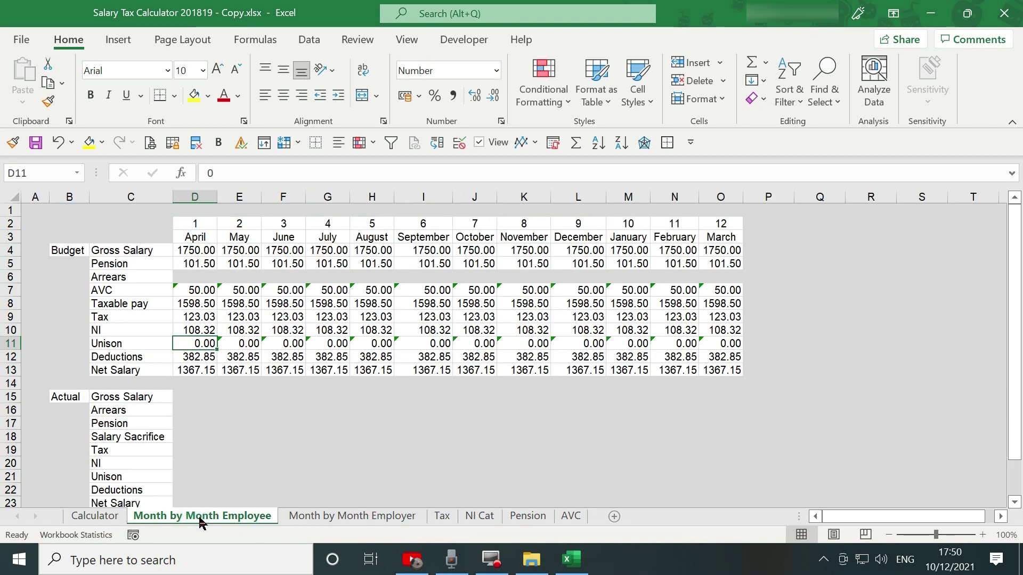
{"action": "left_click", "coordinate": [298, 517]}
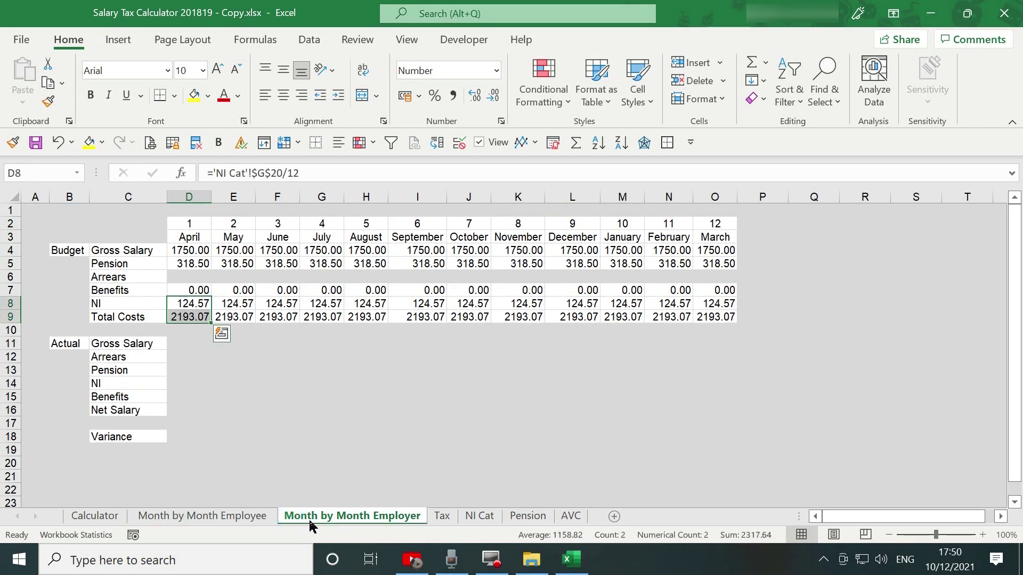
{"action": "left_click", "coordinate": [441, 515]}
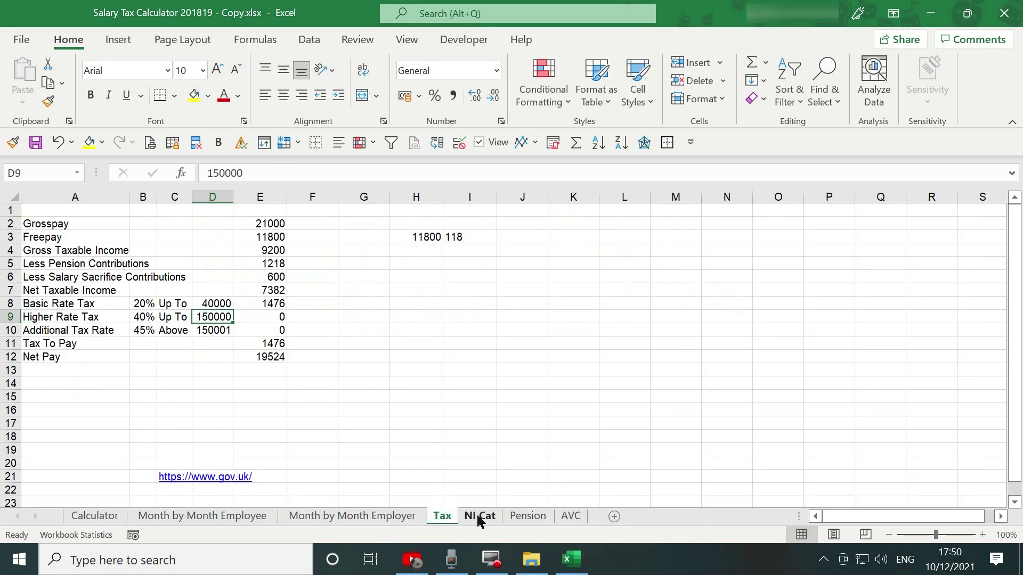
{"action": "left_click", "coordinate": [478, 515]}
{"action": "left_click", "coordinate": [535, 519]}
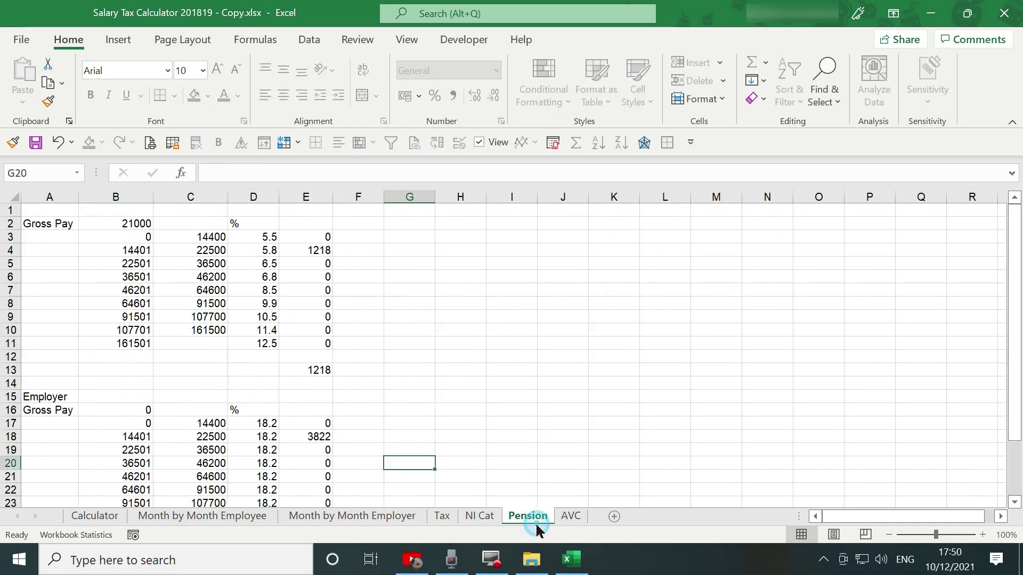
{"action": "left_click", "coordinate": [571, 518]}
{"action": "left_click", "coordinate": [95, 515]}
{"action": "left_click", "coordinate": [357, 39]}
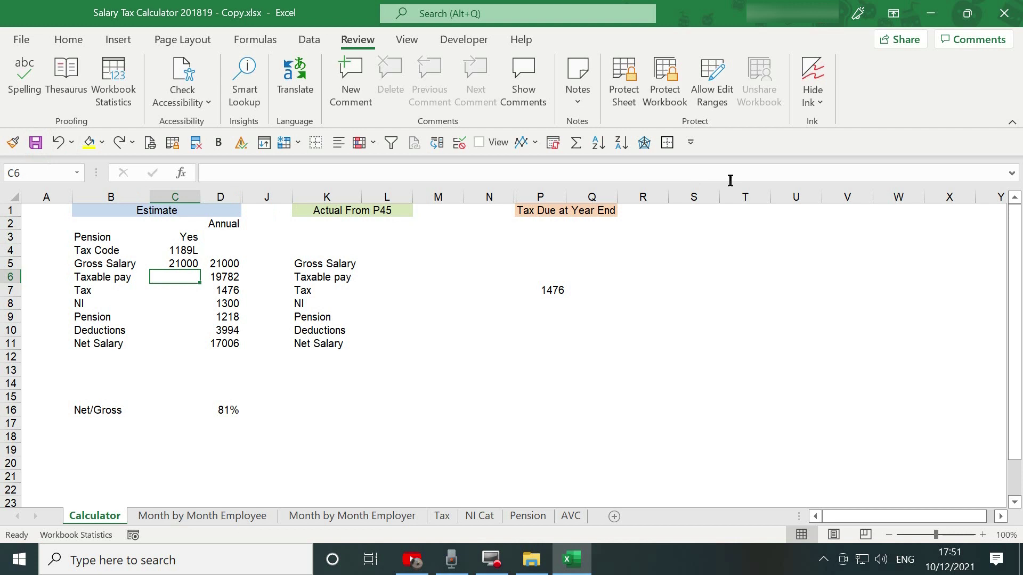
- Close Excel and rename the desktop copy to Salary Tax Calculator 2020 21.xlsx
{"action": "left_click", "coordinate": [994, 23]}
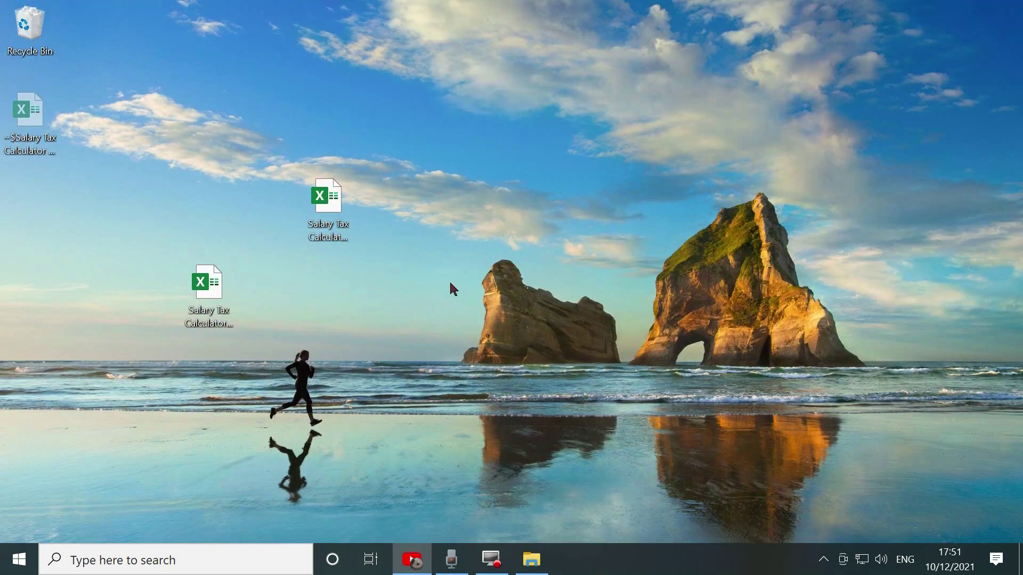
{"action": "left_click", "coordinate": [328, 227]}
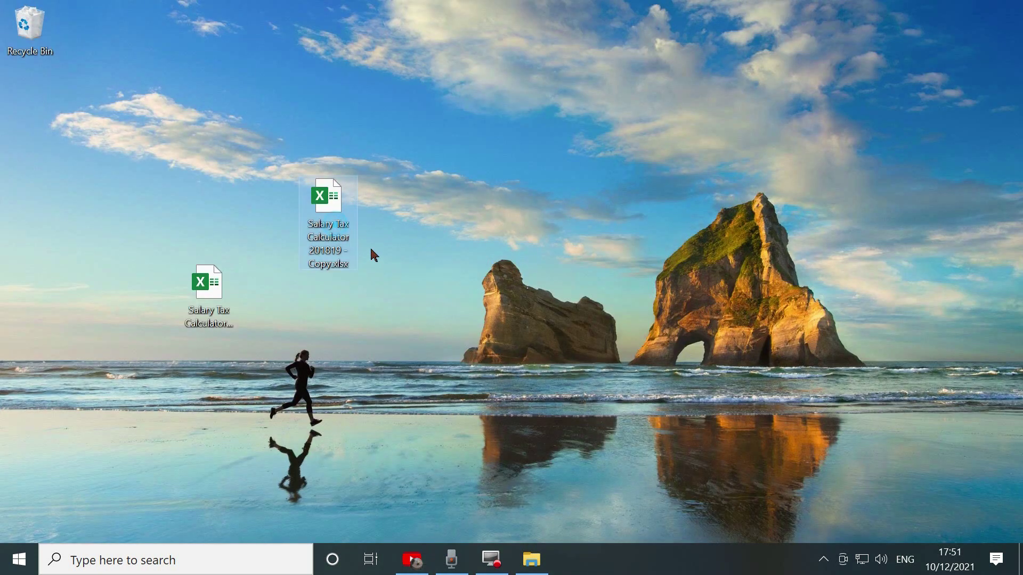
{"action": "left_click", "coordinate": [325, 262]}
{"action": "left_click", "coordinate": [329, 251]}
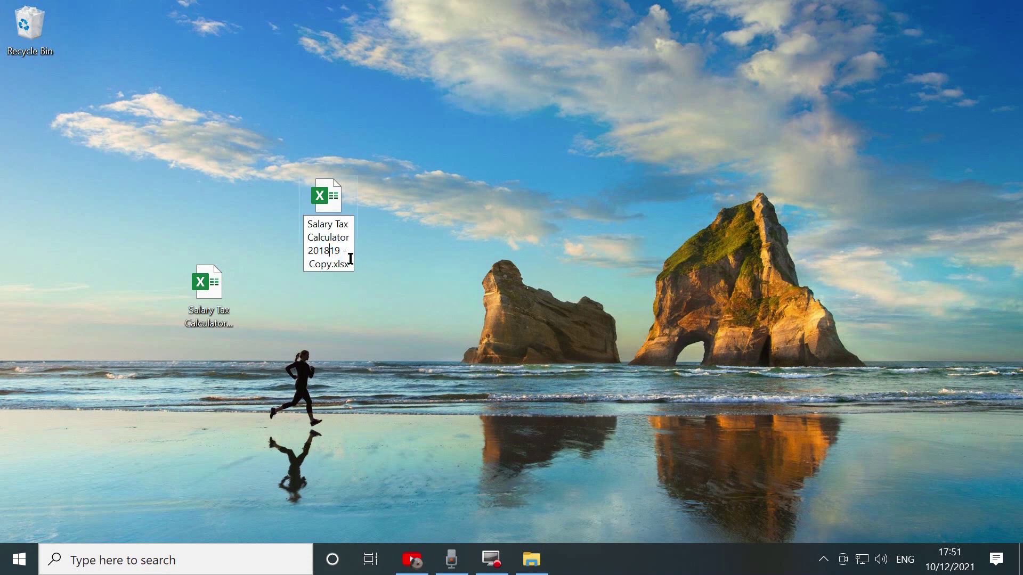
{"action": "left_click_drag", "start_coordinate": [350, 259], "coordinate": [304, 259]}
{"action": "type", "text": "2020 21"}
{"action": "key", "text": "BackSpace"}
{"action": "key", "text": "BackSpace"}
{"action": "key", "text": "BackSpace"}
{"action": "key", "text": "BackSpace"}
{"action": "key", "text": "BackSpace"}
{"action": "key", "text": "BackSpace"}
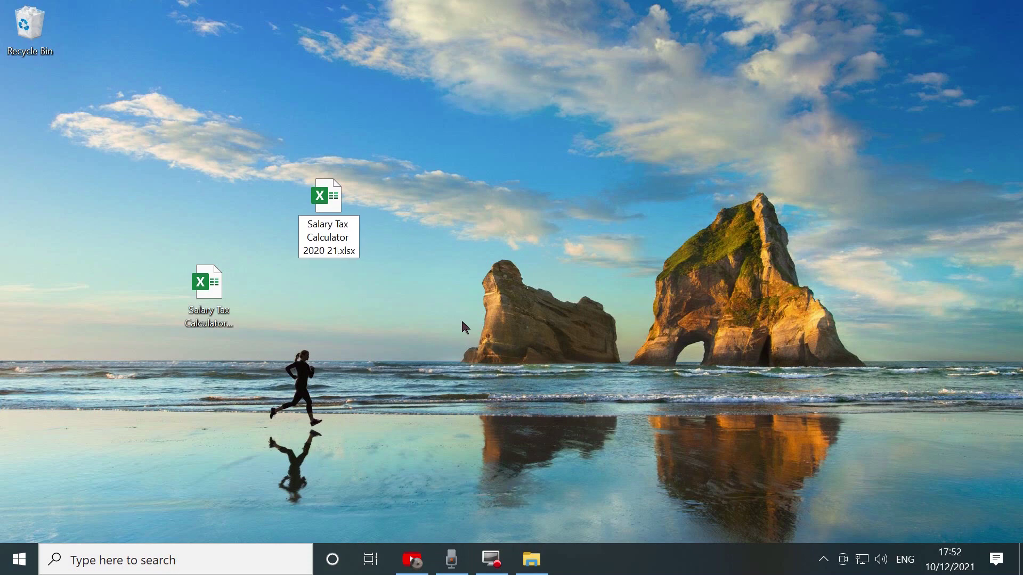
{"action": "key", "text": "Return"}
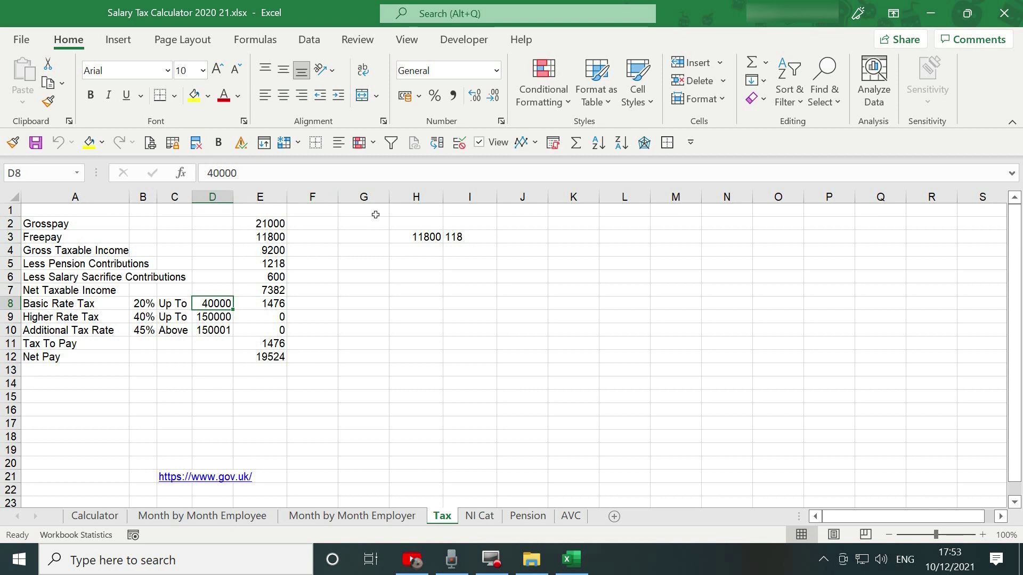
- Protect the Tax sheet without a password
{"action": "left_click", "coordinate": [363, 45]}
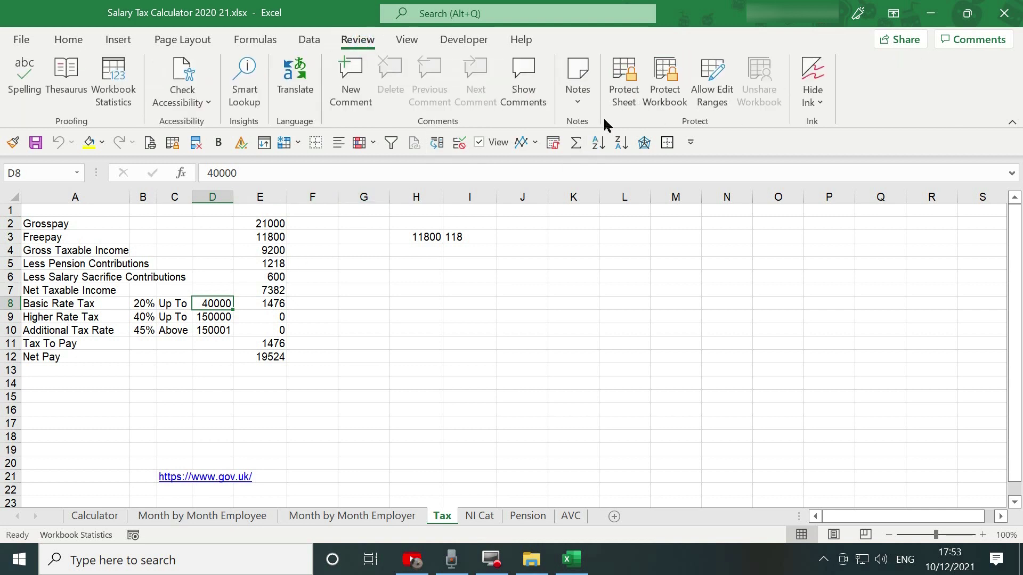
{"action": "left_click", "coordinate": [618, 103]}
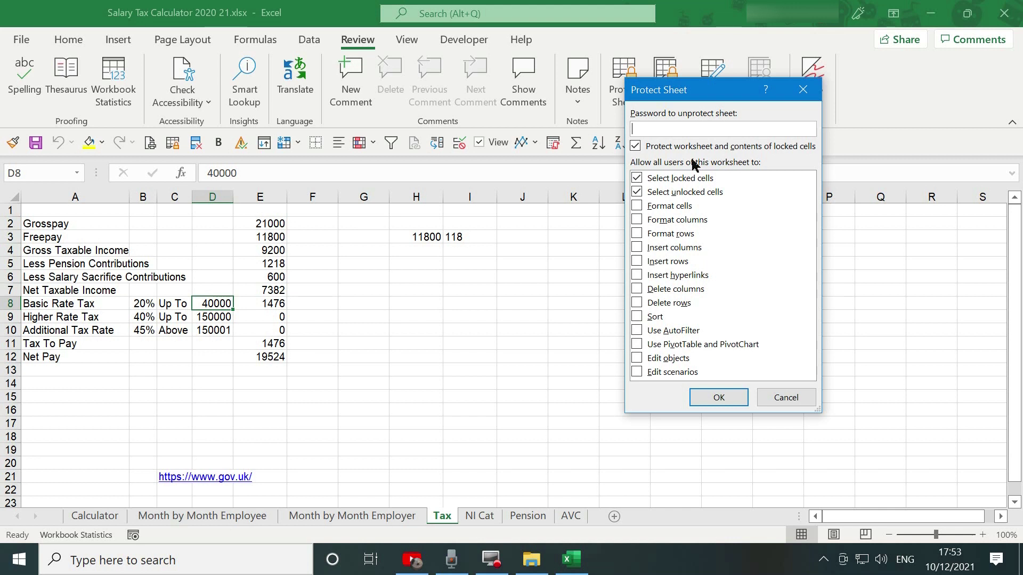
{"action": "left_click", "coordinate": [721, 397]}
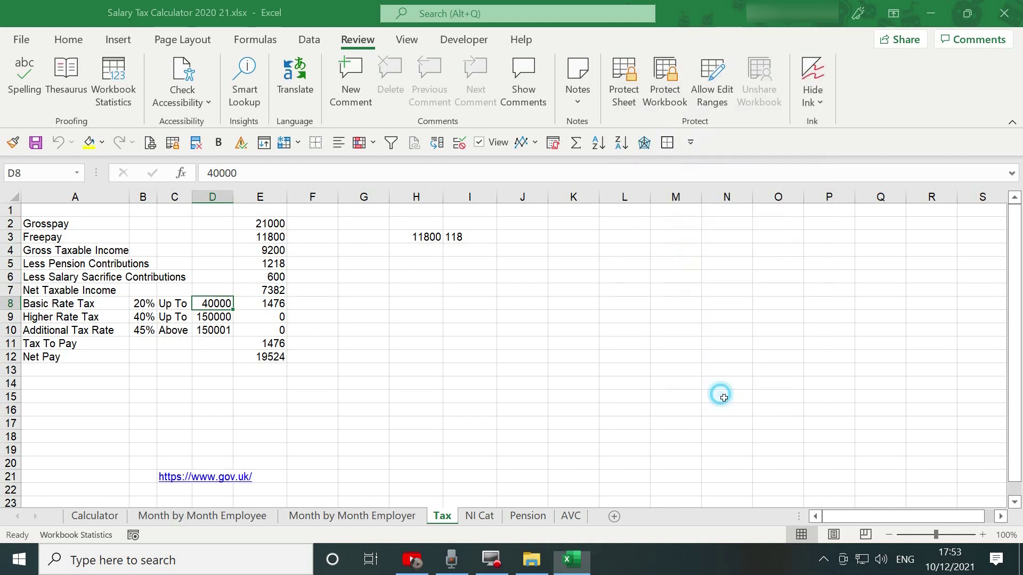
- Confirm D8's 40000 can't be deleted, then unprotect the Tax sheet and return to Calculator
{"action": "left_click", "coordinate": [318, 345]}
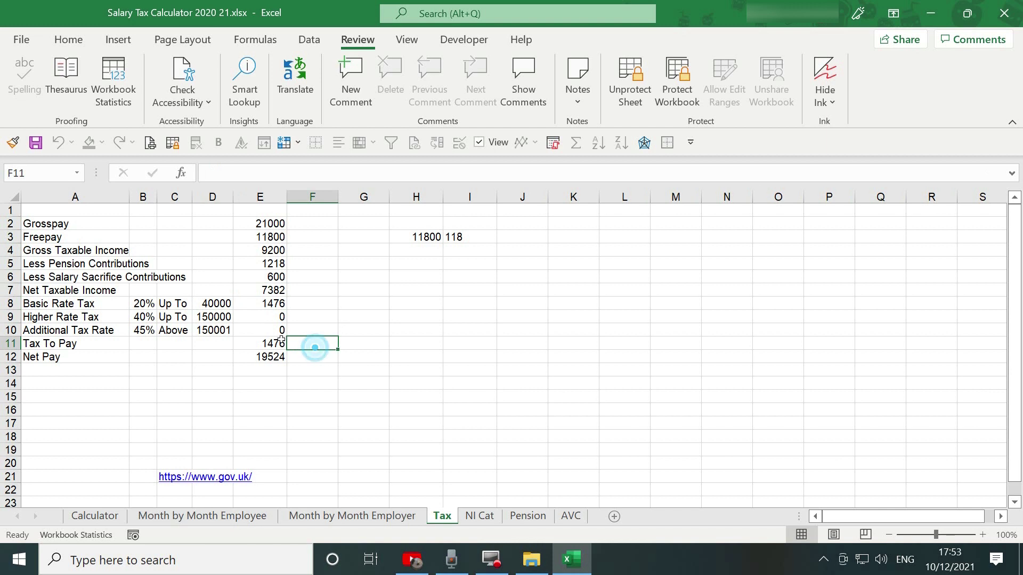
{"action": "left_click", "coordinate": [215, 304]}
{"action": "key", "text": "Delete"}
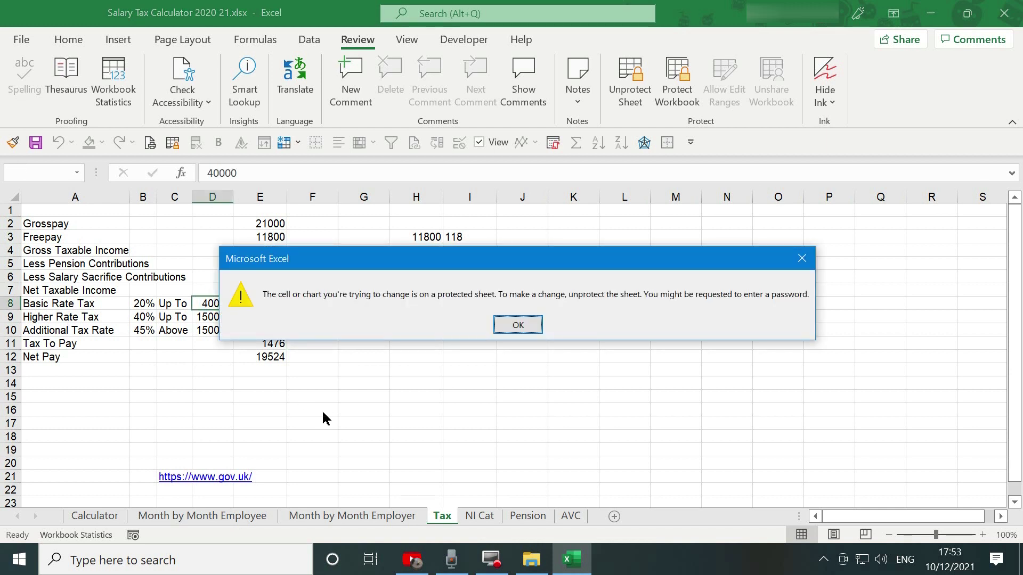
{"action": "key", "text": "Return"}
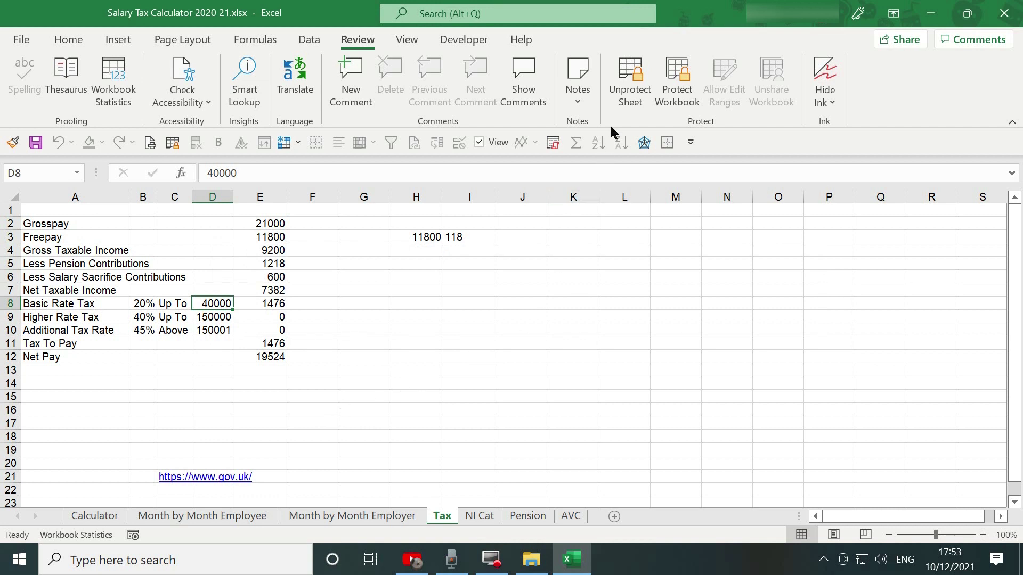
{"action": "left_click", "coordinate": [624, 99]}
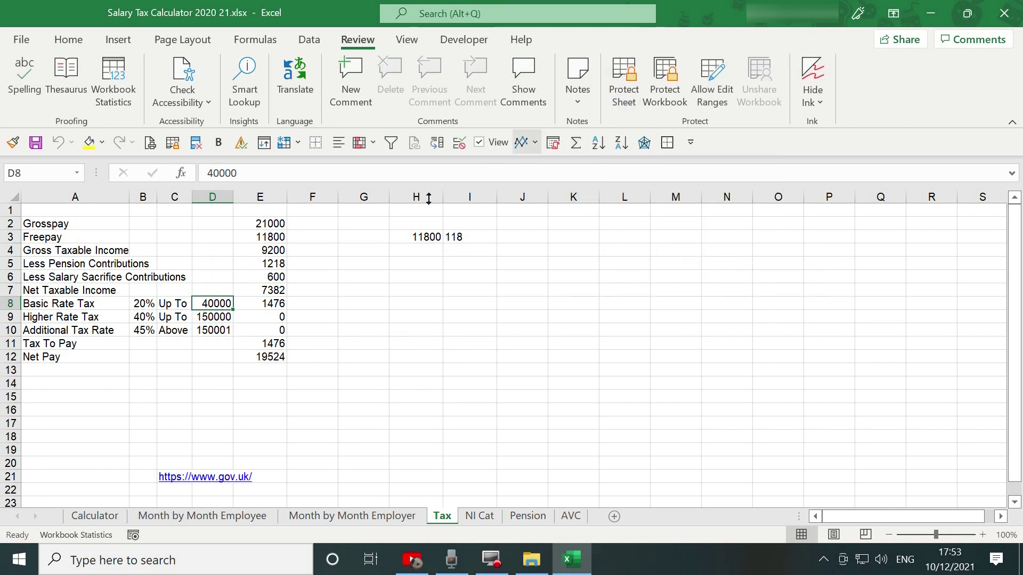
{"action": "left_click", "coordinate": [98, 516]}
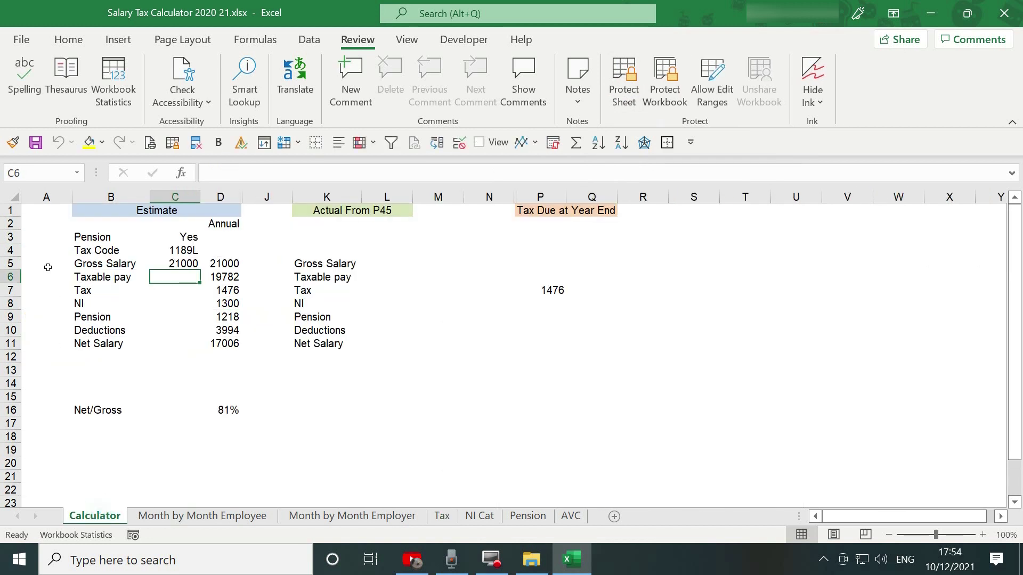
- Save and close the Salary Tax Calculator 2020 21 workbook
{"action": "left_click", "coordinate": [36, 142]}
{"action": "left_click", "coordinate": [999, 17]}
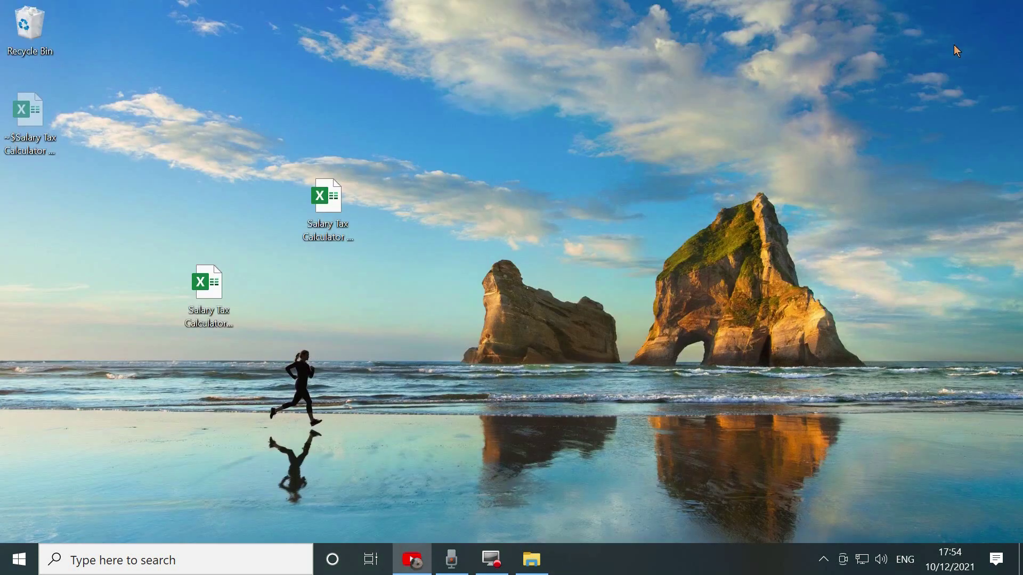
{"action": "double_click", "coordinate": [328, 223]}
- Delete Salary Tax Calculator 201819.xlsx to the Recycle Bin, leaving the 2020 21 file
{"action": "left_click", "coordinate": [212, 292]}
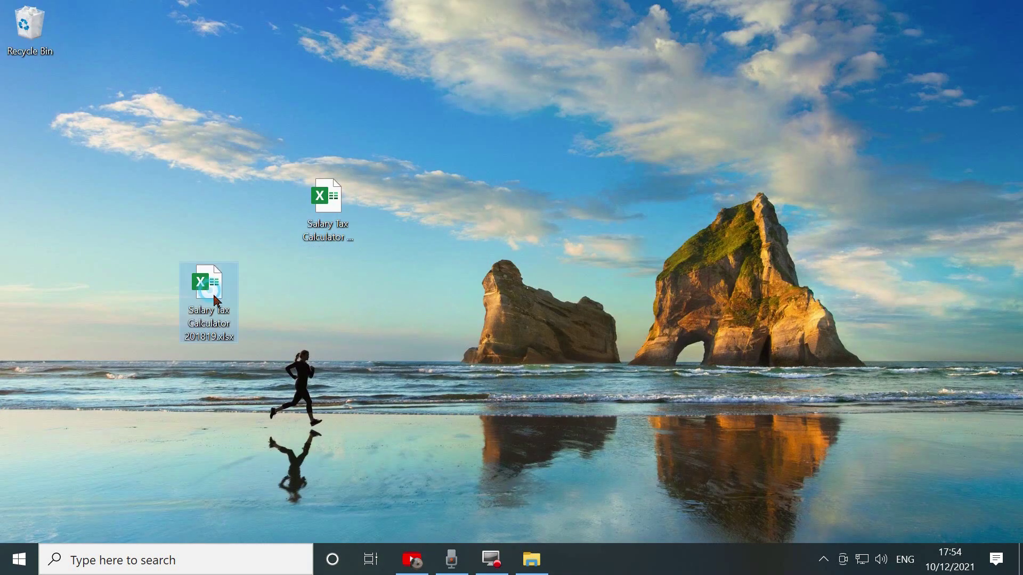
{"action": "right_click", "coordinate": [211, 327]}
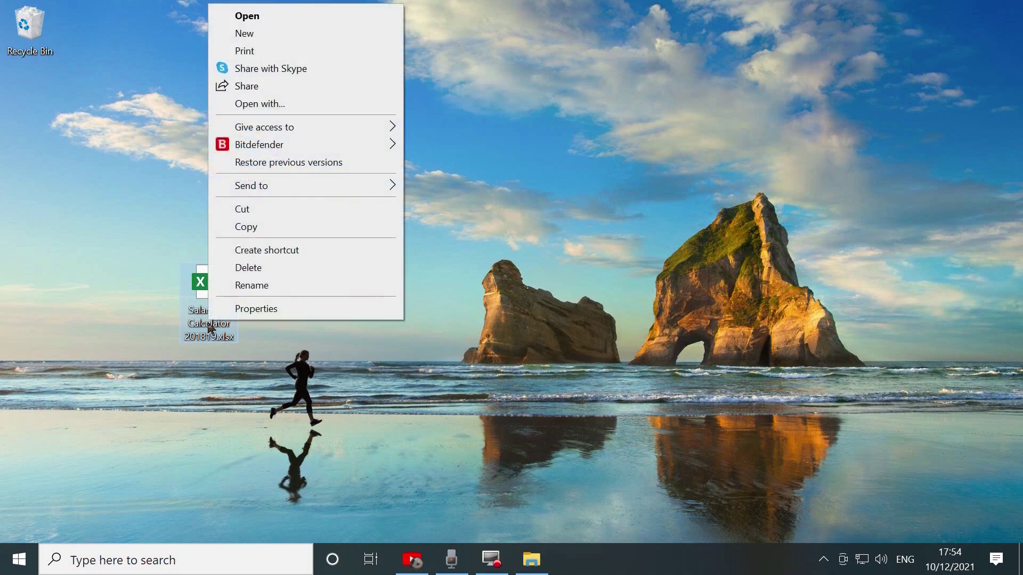
{"action": "left_click", "coordinate": [253, 270]}
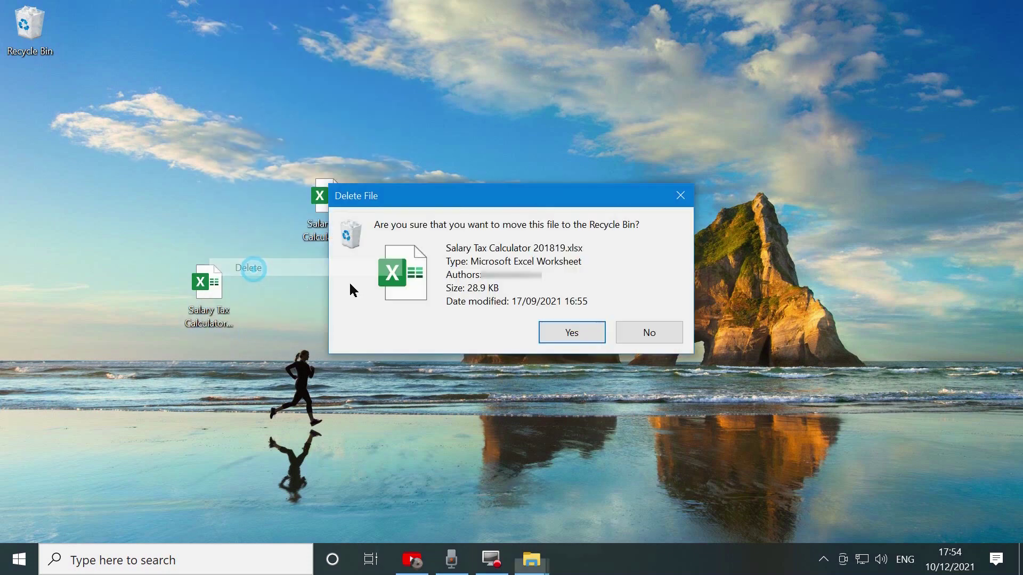
{"action": "left_click", "coordinate": [564, 333]}
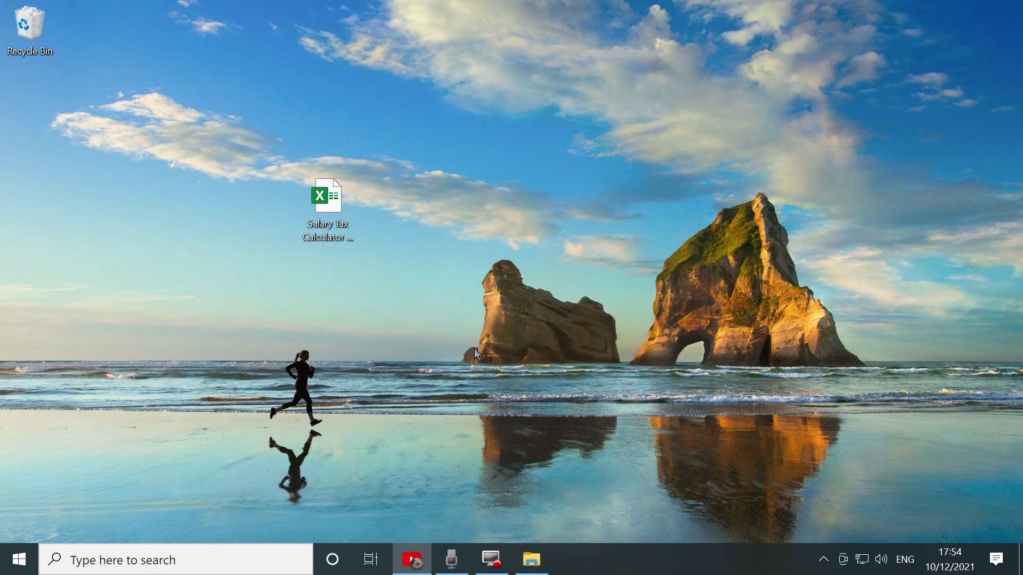
{"action": "left_click", "coordinate": [332, 221]}
{"action": "left_click_drag", "start_coordinate": [328, 223], "coordinate": [328, 260]}
{"action": "left_click", "coordinate": [416, 270]}
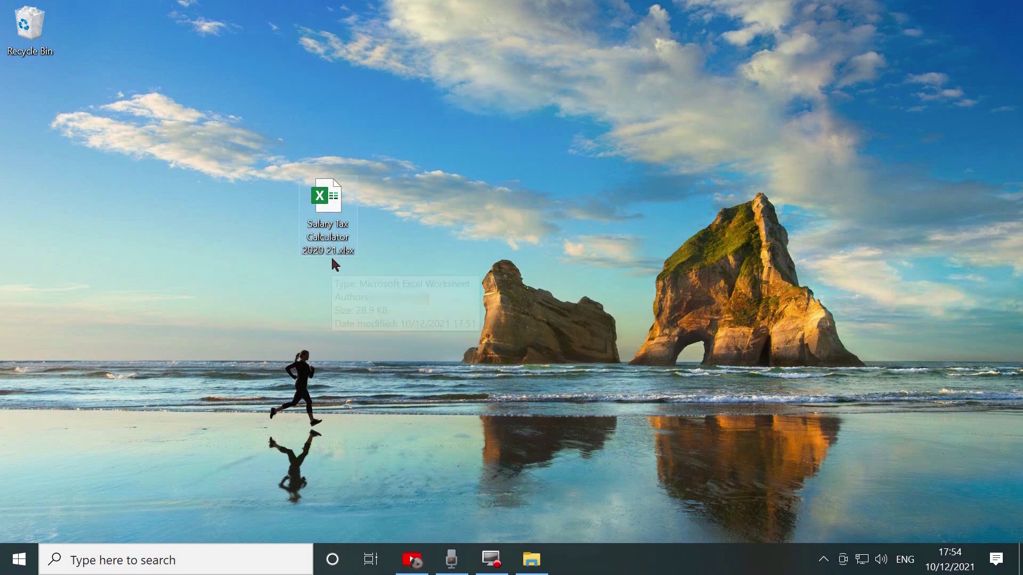